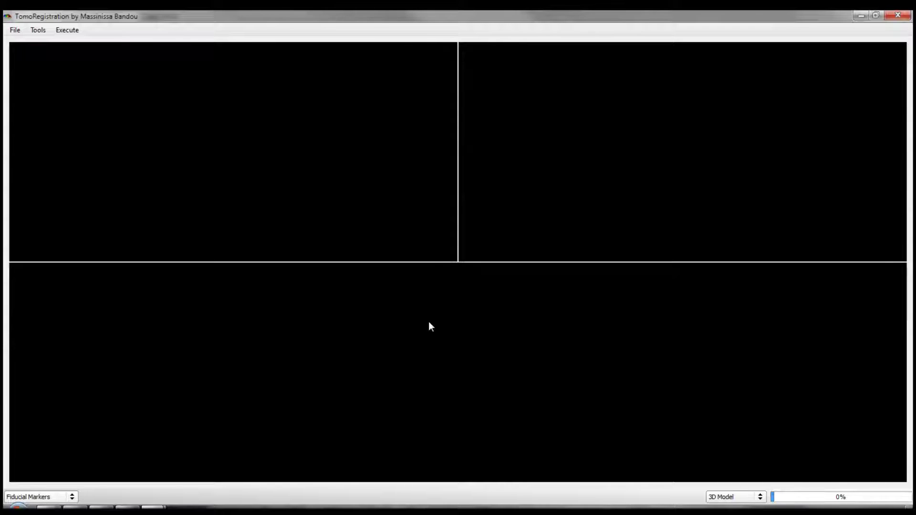
Choose the Fiducial Markers mode and accept the settings with a DICOM series source, raw file target and Fiducial Markers algorithm.
{"action": "left_click", "coordinate": [57, 496]}
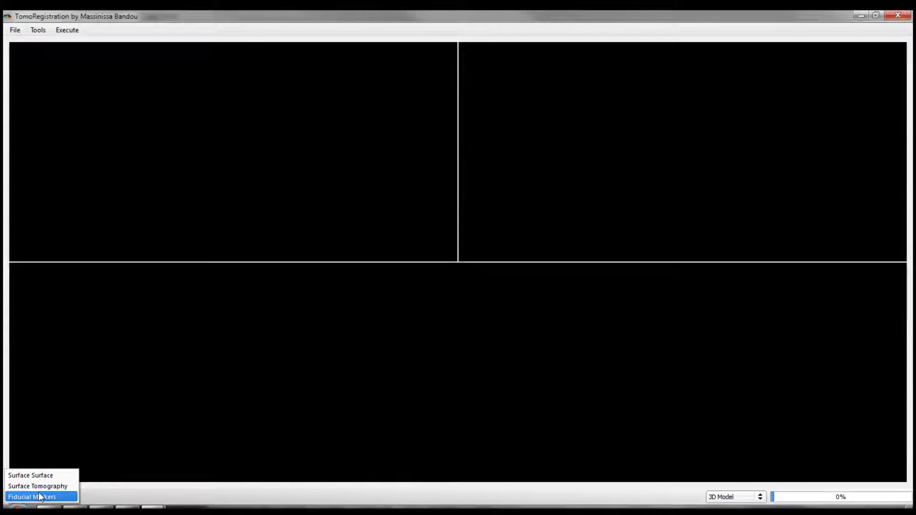
{"action": "left_click", "coordinate": [40, 497]}
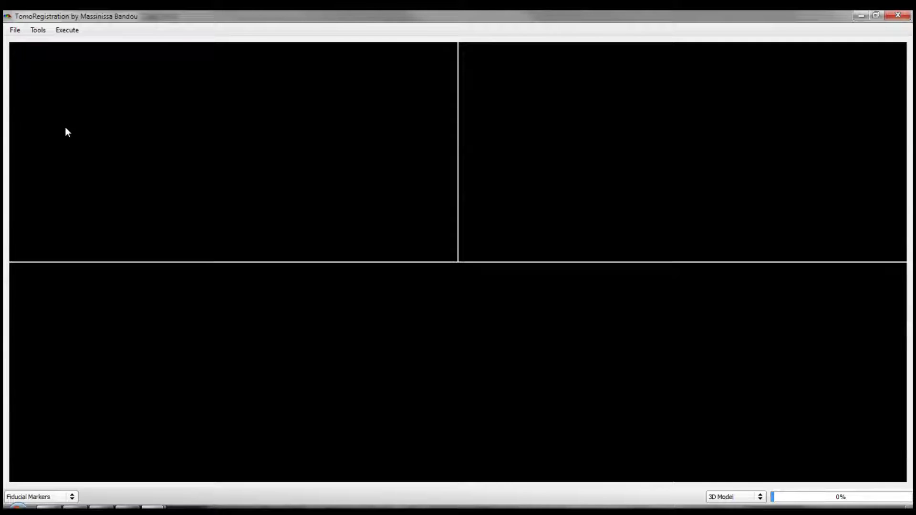
{"action": "left_click", "coordinate": [38, 30]}
{"action": "left_click", "coordinate": [40, 60]}
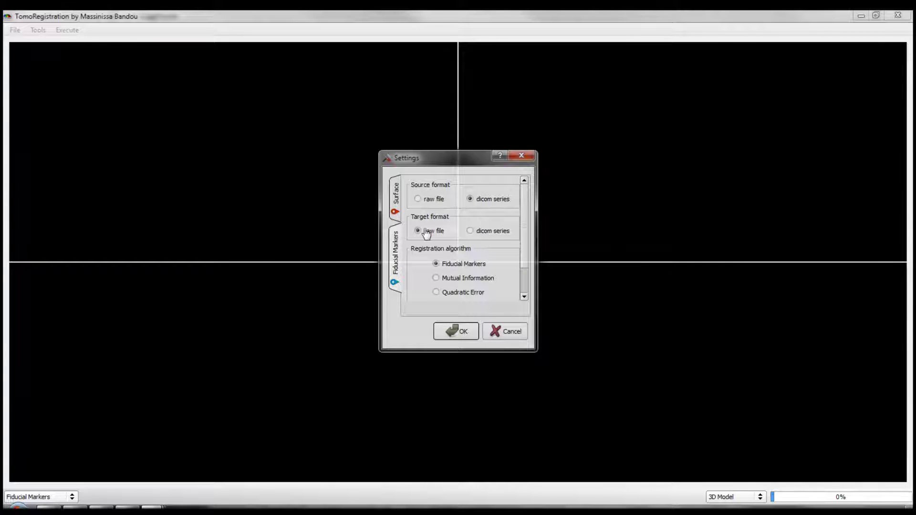
{"action": "left_click", "coordinate": [456, 330]}
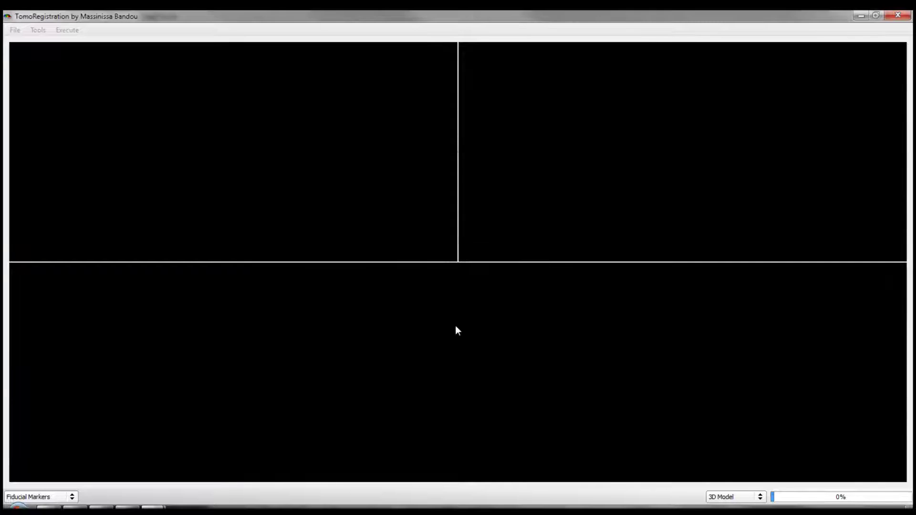
Load the source DICOM series from the Desktop's Engineering/IRM_CT_FIDUCIALS folder and enlarge the source and target views.
{"action": "left_click", "coordinate": [15, 30]}
{"action": "mouse_move", "coordinate": [29, 43]}
{"action": "left_click", "coordinate": [92, 43]}
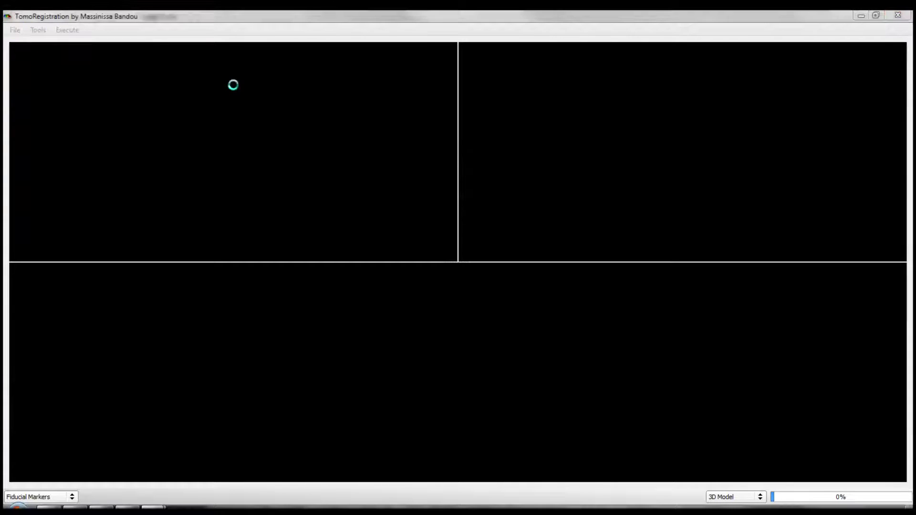
{"action": "left_click", "coordinate": [48, 101]}
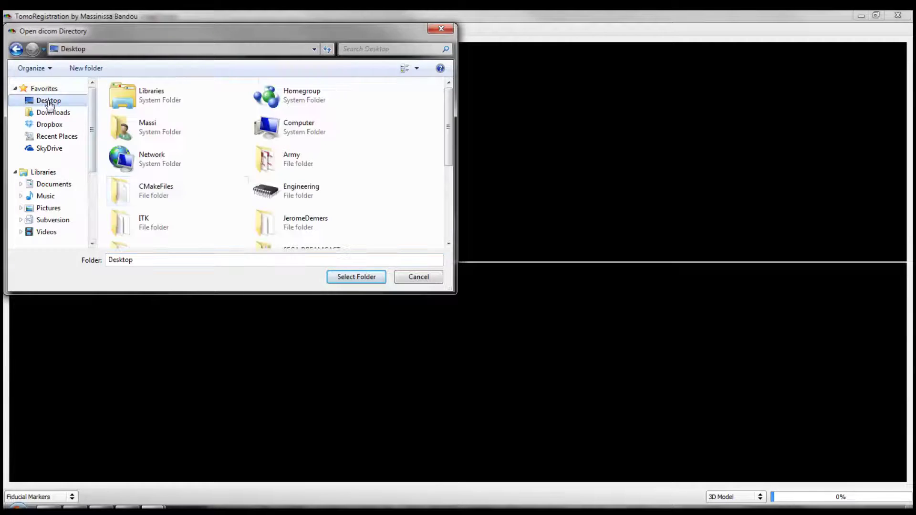
{"action": "double_click", "coordinate": [278, 190]}
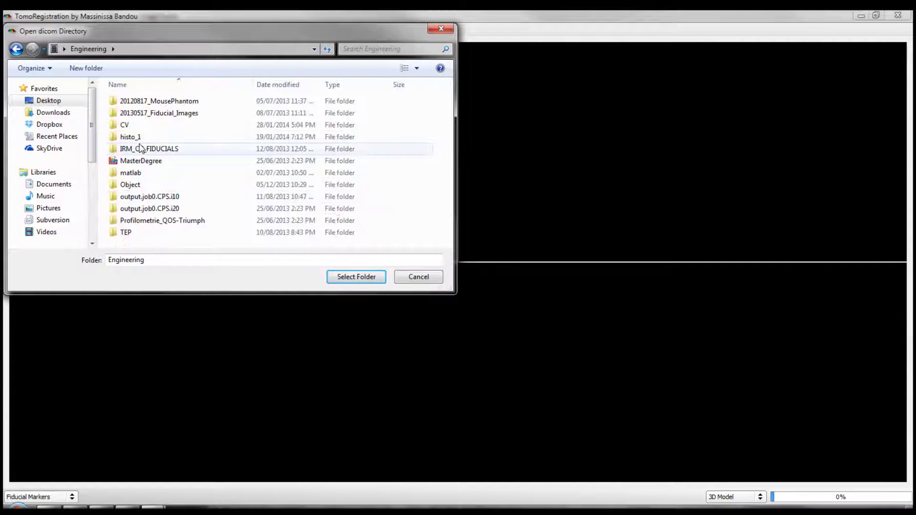
{"action": "double_click", "coordinate": [141, 149]}
{"action": "double_click", "coordinate": [136, 124]}
{"action": "double_click", "coordinate": [136, 101]}
{"action": "double_click", "coordinate": [139, 109]}
{"action": "left_click", "coordinate": [348, 278]}
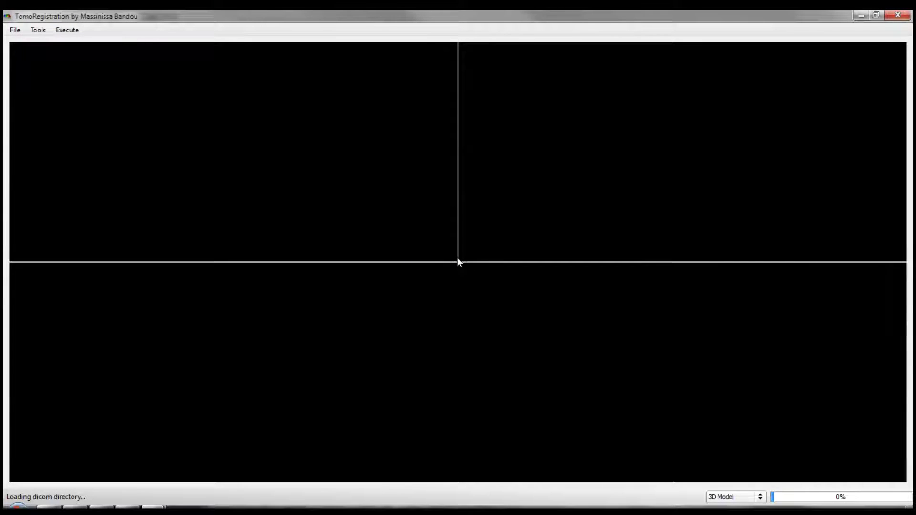
{"action": "left_click_drag", "start_coordinate": [458, 262], "coordinate": [457, 463]}
{"action": "left_click_drag", "start_coordinate": [191, 116], "coordinate": [215, 258]}
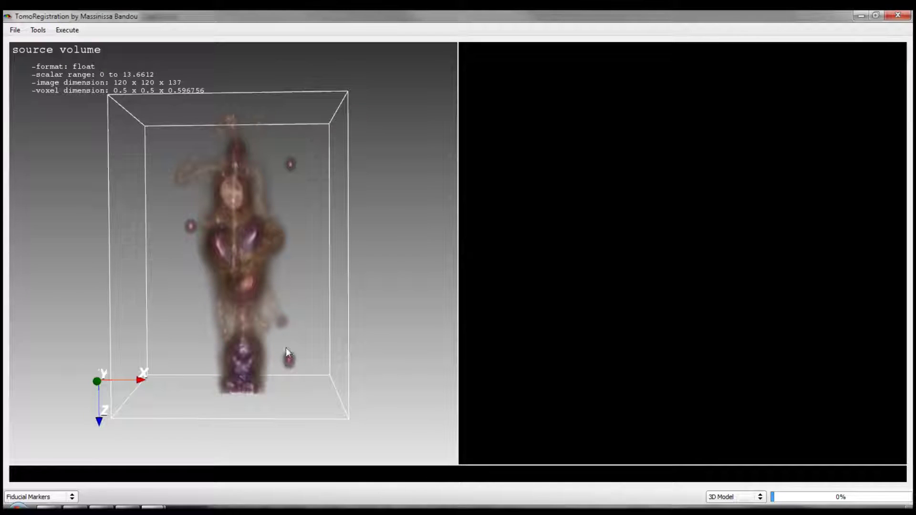
Open the target volume's raw file from the Desktop's Engineering/IRM_CT_FIDUCIALS folder.
{"action": "left_click", "coordinate": [15, 30]}
{"action": "mouse_move", "coordinate": [33, 43]}
{"action": "left_click", "coordinate": [74, 56]}
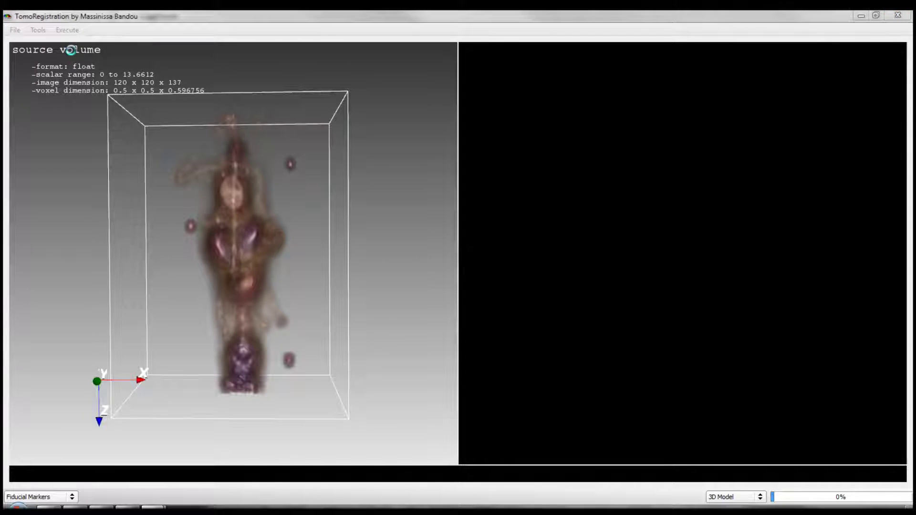
{"action": "left_click", "coordinate": [48, 100]}
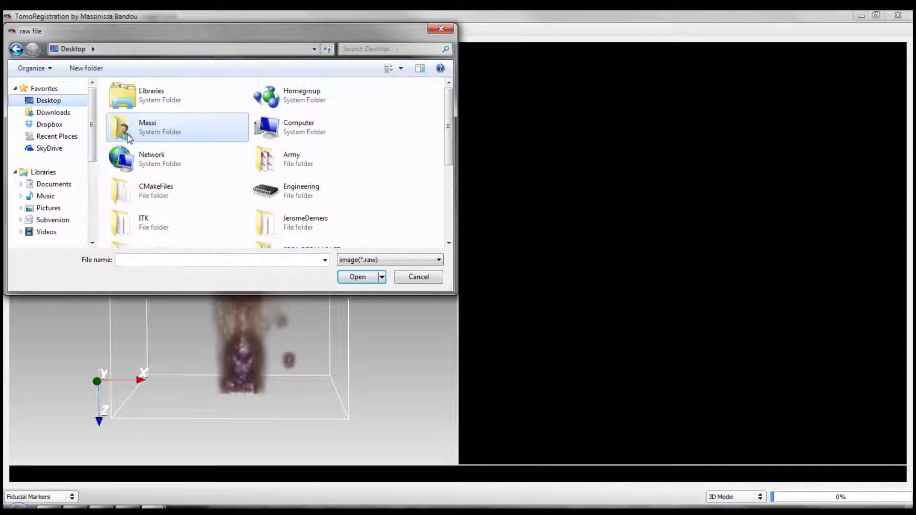
{"action": "double_click", "coordinate": [271, 199]}
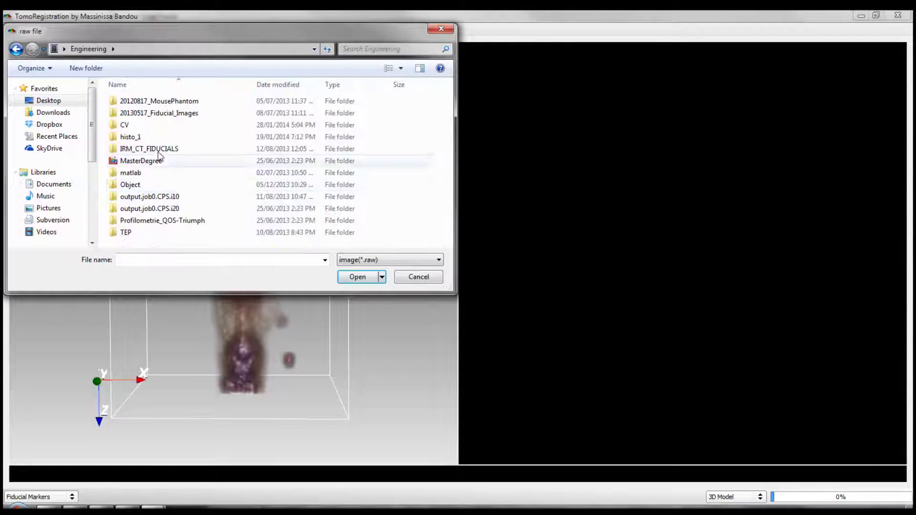
{"action": "double_click", "coordinate": [155, 146]}
{"action": "double_click", "coordinate": [140, 101]}
{"action": "double_click", "coordinate": [138, 99]}
{"action": "double_click", "coordinate": [138, 98]}
Set the raw data's modality to CT and its extent to 512 x 512 x 512.
{"action": "left_click", "coordinate": [464, 209]}
{"action": "double_click", "coordinate": [423, 239]}
{"action": "type", "text": "512"}
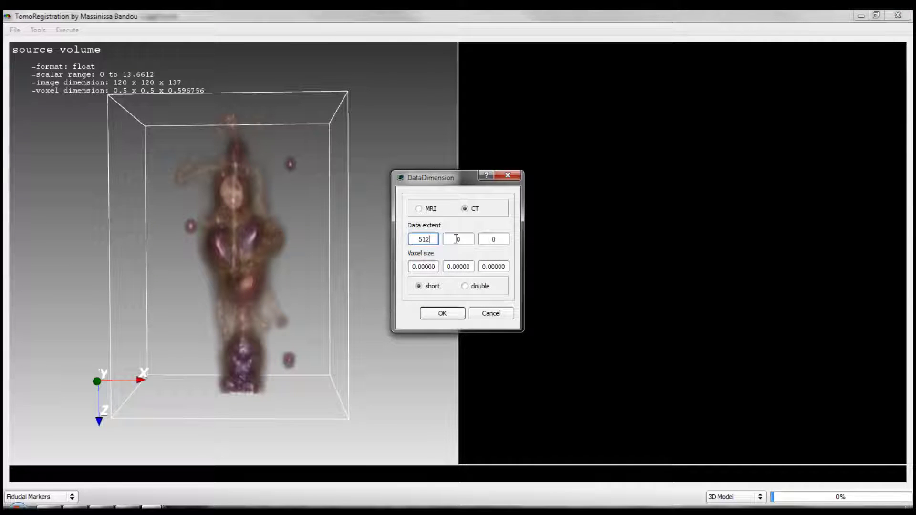
{"action": "key", "text": "Tab"}
{"action": "type", "text": "512"}
{"action": "key", "text": "Tab"}
{"action": "type", "text": "512"}
Set the raw data's voxel size to 0.154 x 0.154 x 0.154 and load the target volume.
{"action": "double_click", "coordinate": [413, 265]}
{"action": "type", "text": "0.154"}
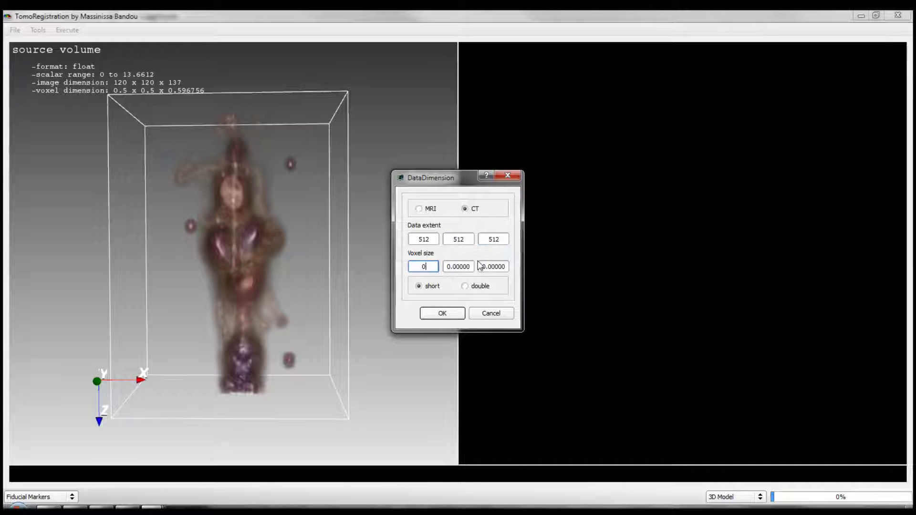
{"action": "double_click", "coordinate": [447, 265]}
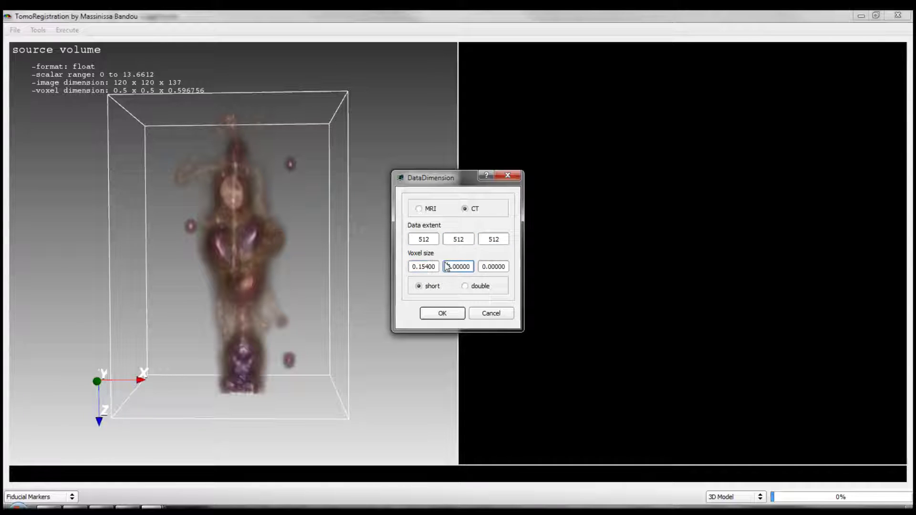
{"action": "type", "text": "0.154"}
{"action": "double_click", "coordinate": [490, 265]}
{"action": "type", "text": "0.154"}
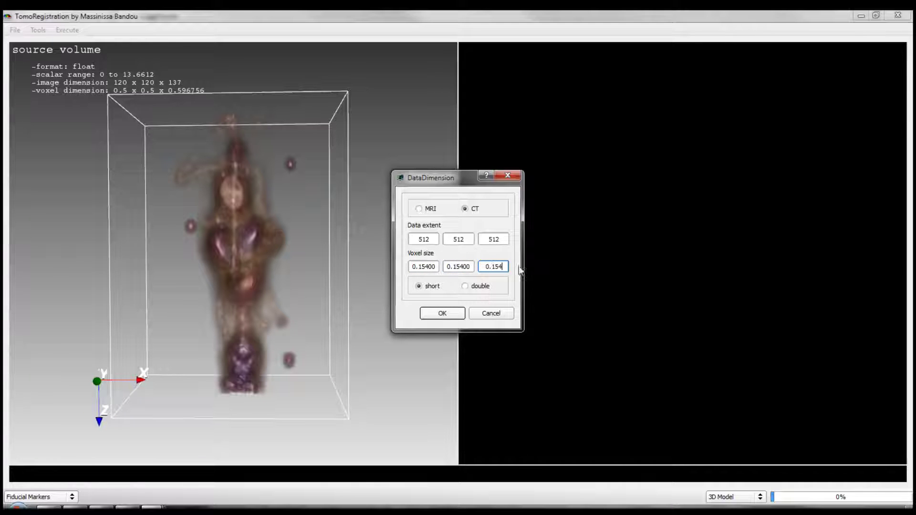
{"action": "left_click", "coordinate": [445, 313]}
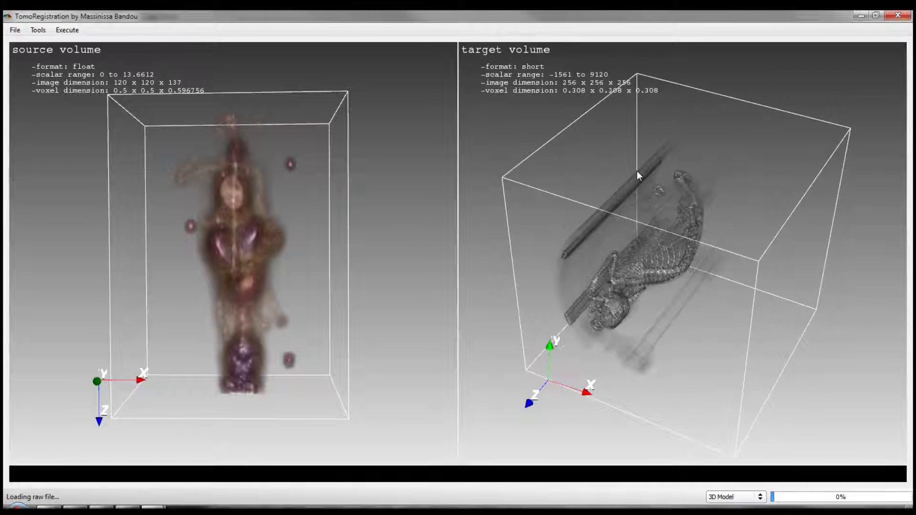
Add a selection box to the source volume and fit it around the fiducial marker beside the animal's head.
{"action": "left_click_drag", "start_coordinate": [638, 172], "coordinate": [563, 286]}
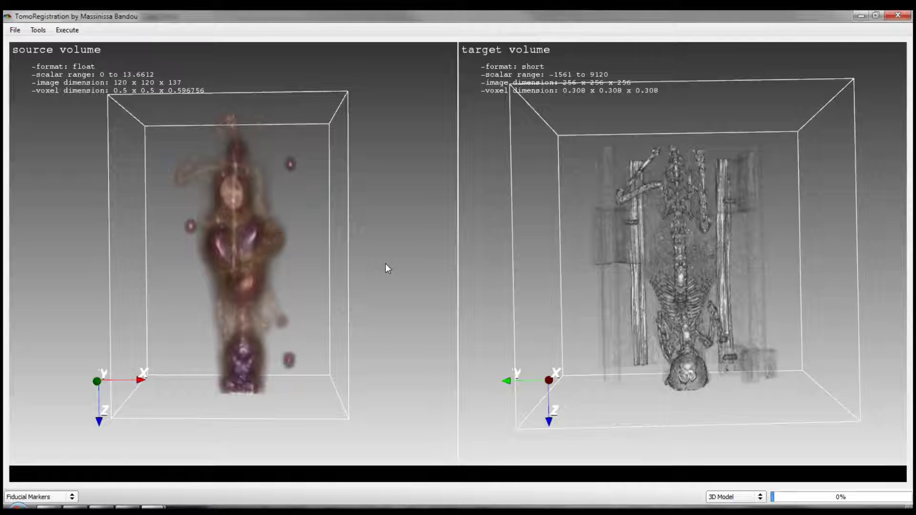
{"action": "key", "text": "i"}
{"action": "left_click_drag", "start_coordinate": [210, 298], "coordinate": [191, 296]}
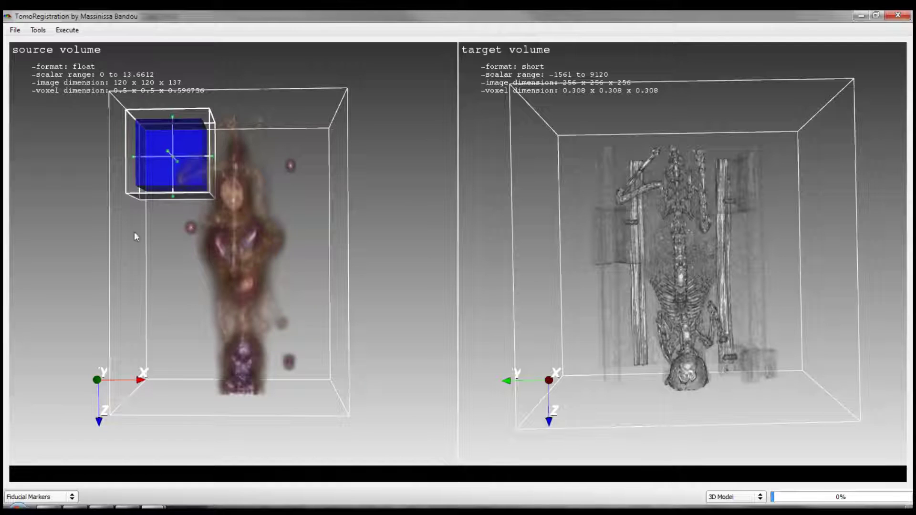
{"action": "mouse_move", "coordinate": [184, 162]}
{"action": "left_mouse_down"}
{"action": "mouse_move", "coordinate": [257, 303]}
{"action": "mouse_move", "coordinate": [312, 376]}
{"action": "mouse_move", "coordinate": [245, 359]}
{"action": "mouse_move", "coordinate": [276, 363]}
{"action": "mouse_move", "coordinate": [291, 388]}
{"action": "mouse_move", "coordinate": [291, 379]}
{"action": "left_mouse_up"}
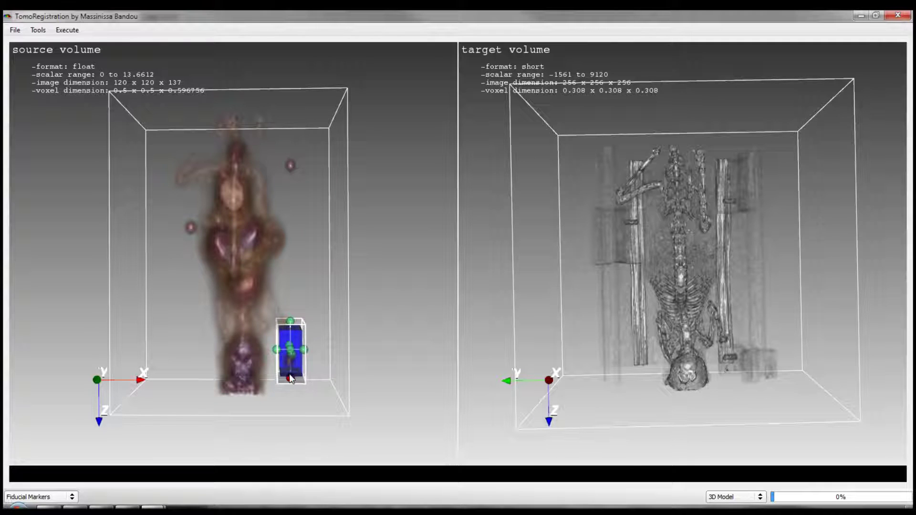
{"action": "left_click_drag", "start_coordinate": [290, 322], "coordinate": [290, 342]}
{"action": "left_click_drag", "start_coordinate": [372, 381], "coordinate": [361, 210]}
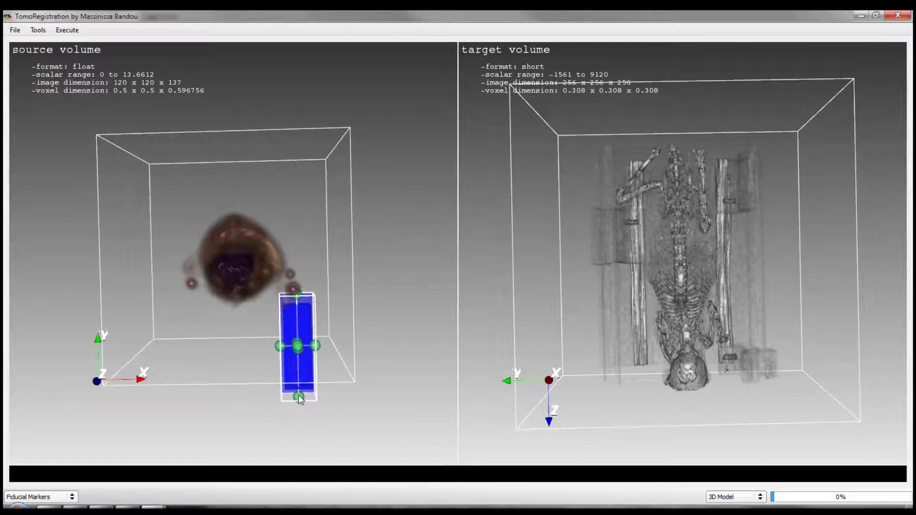
{"action": "left_click_drag", "start_coordinate": [299, 356], "coordinate": [300, 303]}
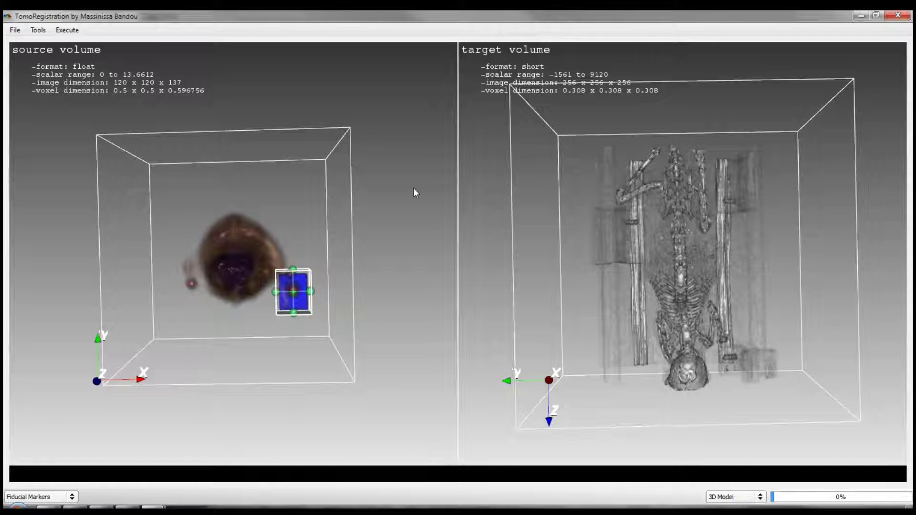
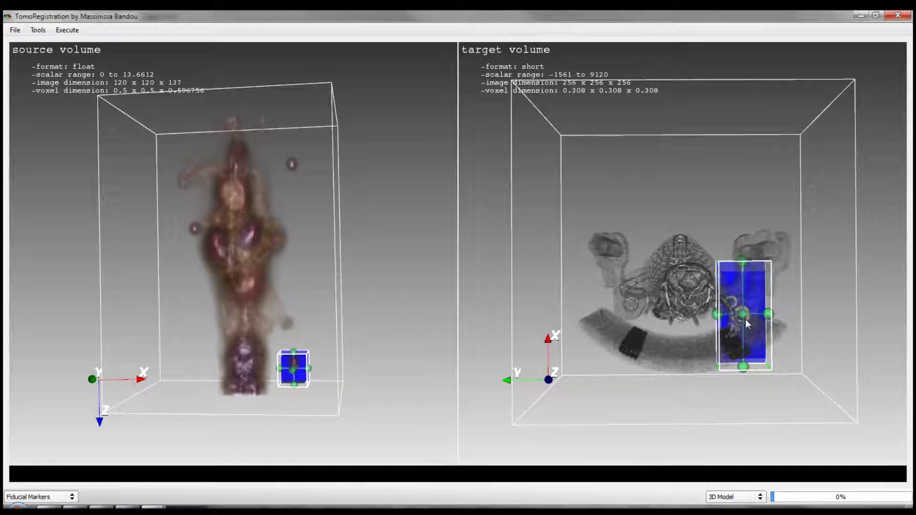
Shrink the target volume's selection box in height around the fiducial marker beside the head.
{"action": "left_click_drag", "start_coordinate": [744, 366], "coordinate": [744, 336]}
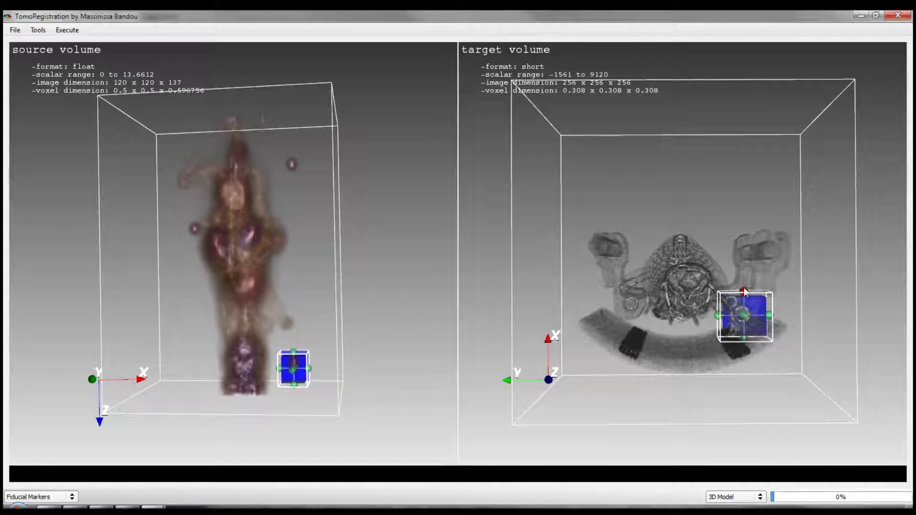
{"action": "left_click_drag", "start_coordinate": [671, 204], "coordinate": [668, 399]}
{"action": "left_click_drag", "start_coordinate": [429, 305], "coordinate": [383, 288]}
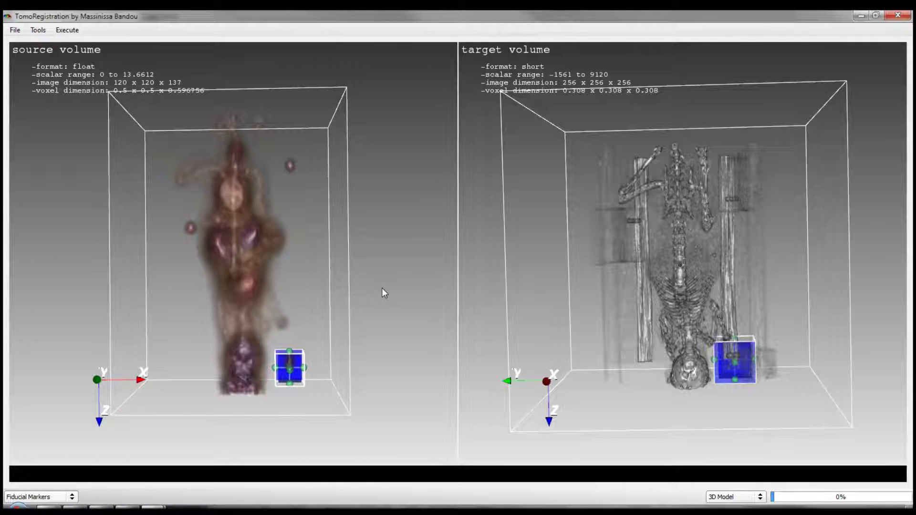
Add a second box to the source volume and fit it around the marker on the other side of the body.
{"action": "key", "text": "i"}
{"action": "mouse_move", "coordinate": [205, 211]}
{"action": "left_mouse_down"}
{"action": "mouse_move", "coordinate": [205, 230]}
{"action": "mouse_move", "coordinate": [224, 236]}
{"action": "mouse_move", "coordinate": [213, 222]}
{"action": "mouse_move", "coordinate": [233, 222]}
{"action": "mouse_move", "coordinate": [178, 225]}
{"action": "mouse_move", "coordinate": [194, 215]}
{"action": "mouse_move", "coordinate": [196, 193]}
{"action": "left_mouse_up"}
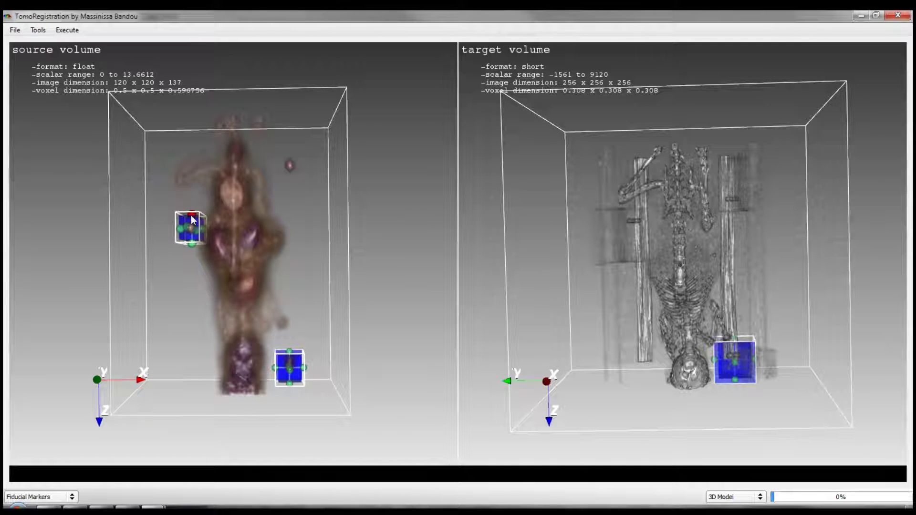
{"action": "left_click_drag", "start_coordinate": [211, 241], "coordinate": [201, 101]}
{"action": "left_click_drag", "start_coordinate": [191, 344], "coordinate": [200, 293]}
{"action": "left_click_drag", "start_coordinate": [192, 240], "coordinate": [191, 268]}
Add a second box to the target volume and fit it around the matching marker on the body's other side.
{"action": "left_click_drag", "start_coordinate": [615, 355], "coordinate": [653, 358]}
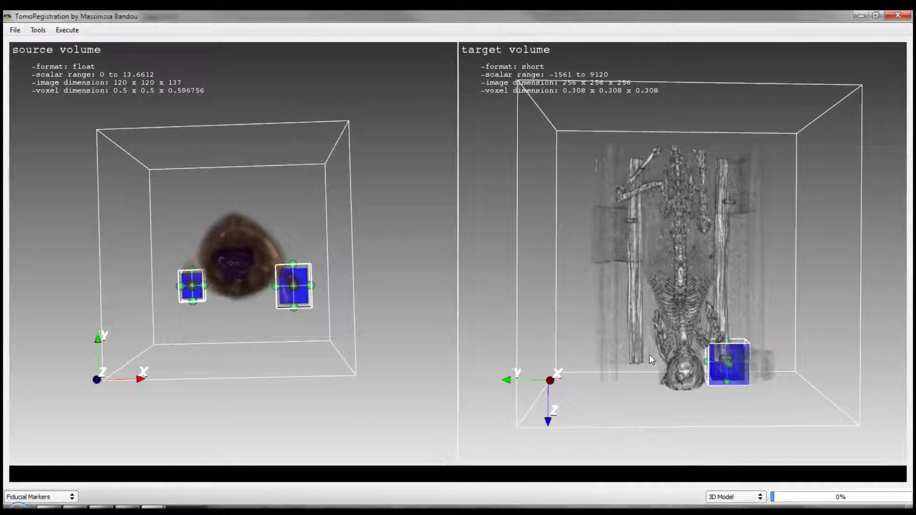
{"action": "key", "text": "i"}
{"action": "mouse_move", "coordinate": [771, 182]}
{"action": "left_mouse_down"}
{"action": "mouse_move", "coordinate": [631, 241]}
{"action": "mouse_move", "coordinate": [645, 267]}
{"action": "left_mouse_up"}
{"action": "left_click_drag", "start_coordinate": [667, 234], "coordinate": [630, 324]}
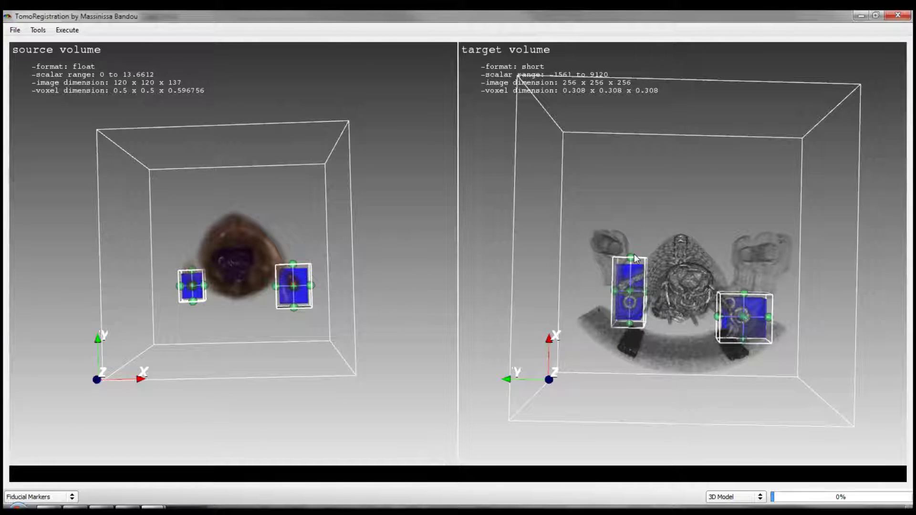
{"action": "left_click_drag", "start_coordinate": [633, 254], "coordinate": [631, 279]}
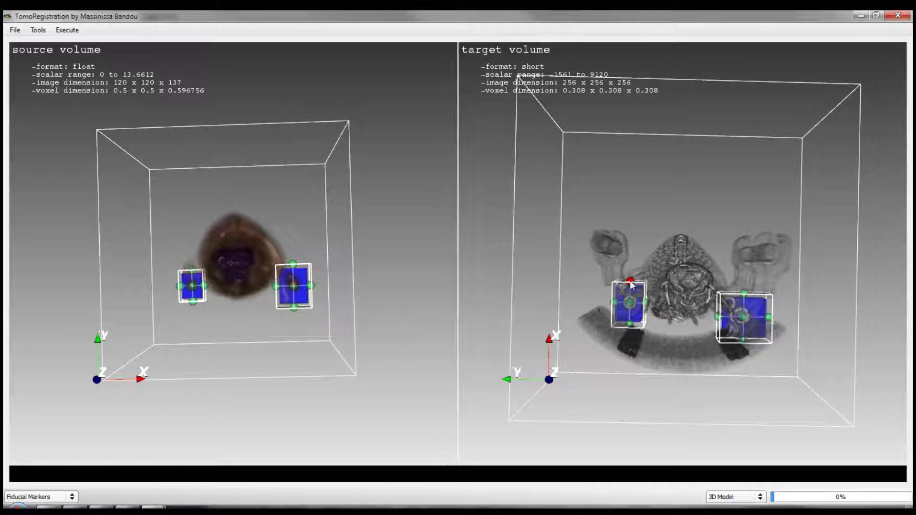
{"action": "left_click_drag", "start_coordinate": [673, 192], "coordinate": [656, 377]}
Add a third box to the source volume and fit it around the fiducial marker near the tail end.
{"action": "left_click_drag", "start_coordinate": [354, 129], "coordinate": [356, 322]}
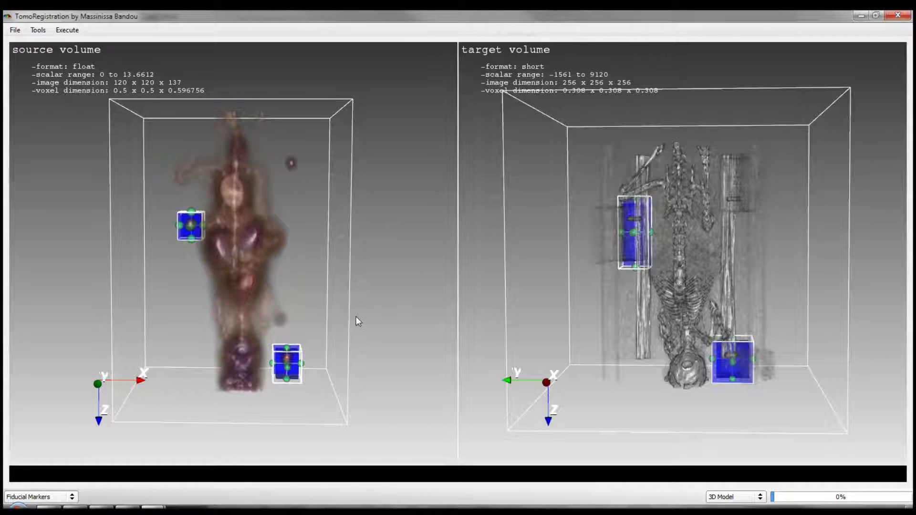
{"action": "left_click_drag", "start_coordinate": [174, 137], "coordinate": [293, 161]}
{"action": "left_click_drag", "start_coordinate": [293, 206], "coordinate": [293, 151]}
{"action": "left_click_drag", "start_coordinate": [311, 210], "coordinate": [293, 268]}
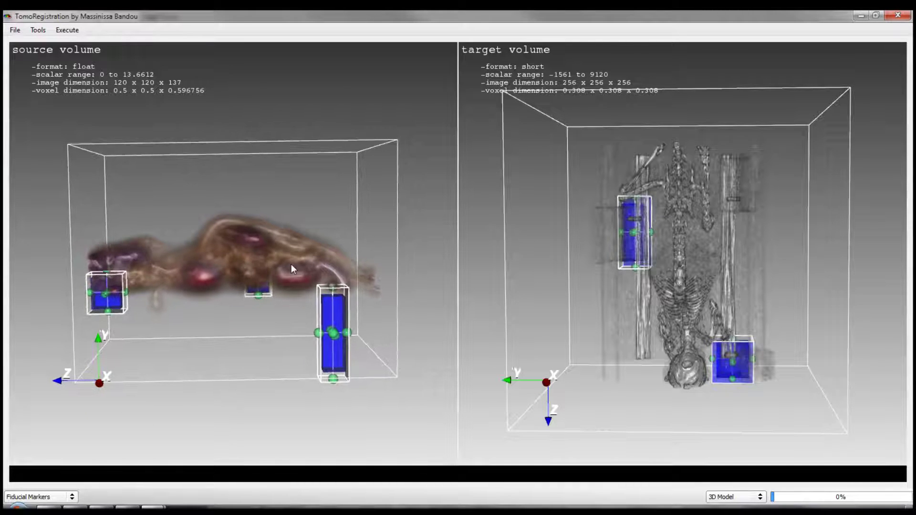
{"action": "left_click_drag", "start_coordinate": [342, 344], "coordinate": [336, 276]}
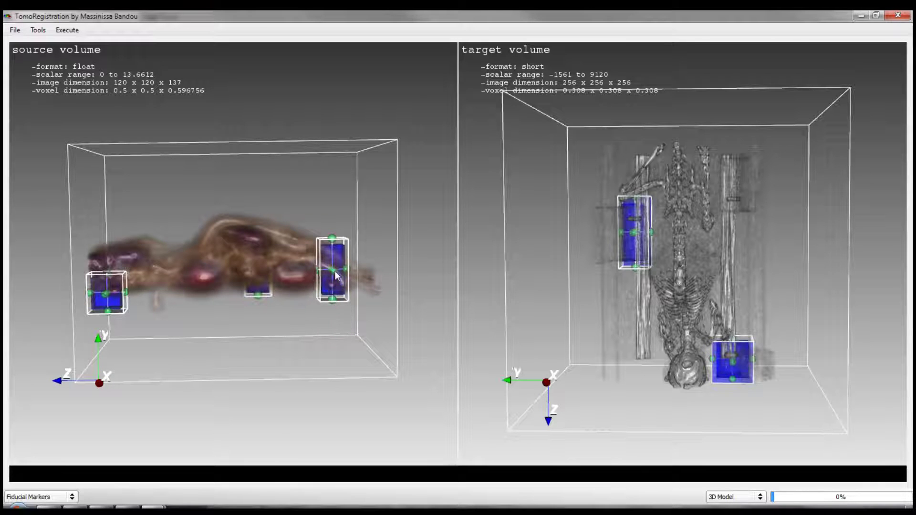
{"action": "left_click_drag", "start_coordinate": [333, 238], "coordinate": [336, 271]}
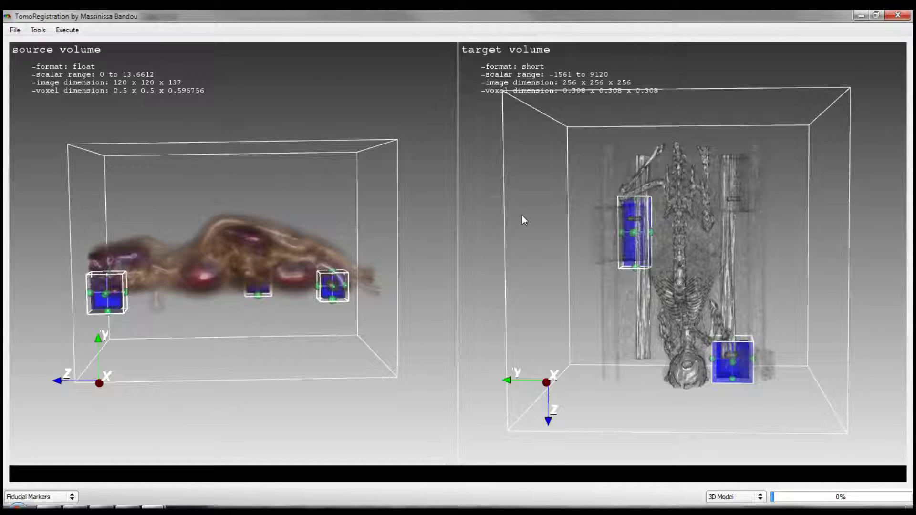
Add a third box to the target volume and position it around the matching fiducial marker near the tail end.
{"action": "key", "text": "i"}
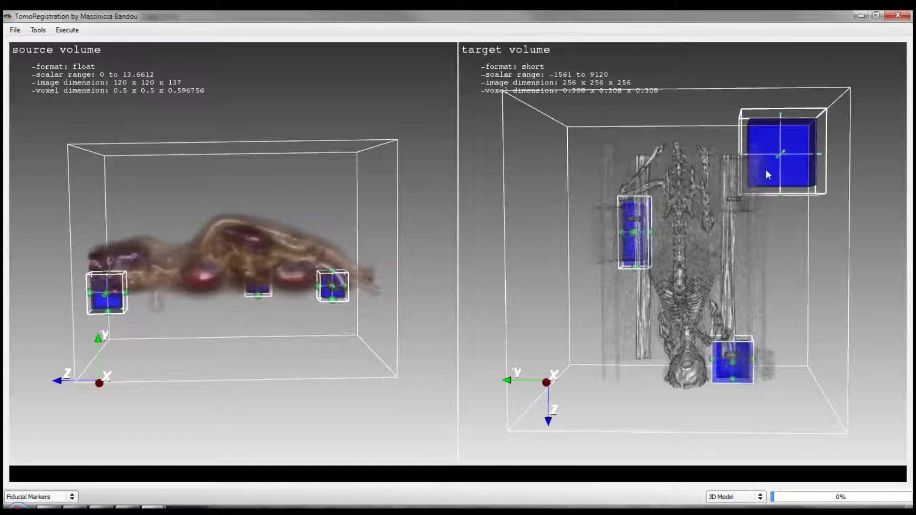
{"action": "left_click_drag", "start_coordinate": [769, 169], "coordinate": [759, 192]}
{"action": "left_click_drag", "start_coordinate": [755, 229], "coordinate": [766, 214]}
{"action": "left_click_drag", "start_coordinate": [794, 183], "coordinate": [760, 189]}
{"action": "left_click_drag", "start_coordinate": [788, 263], "coordinate": [604, 134]}
{"action": "left_click_drag", "start_coordinate": [774, 356], "coordinate": [766, 337]}
{"action": "left_click_drag", "start_coordinate": [757, 375], "coordinate": [787, 305]}
{"action": "left_click_drag", "start_coordinate": [776, 232], "coordinate": [718, 311]}
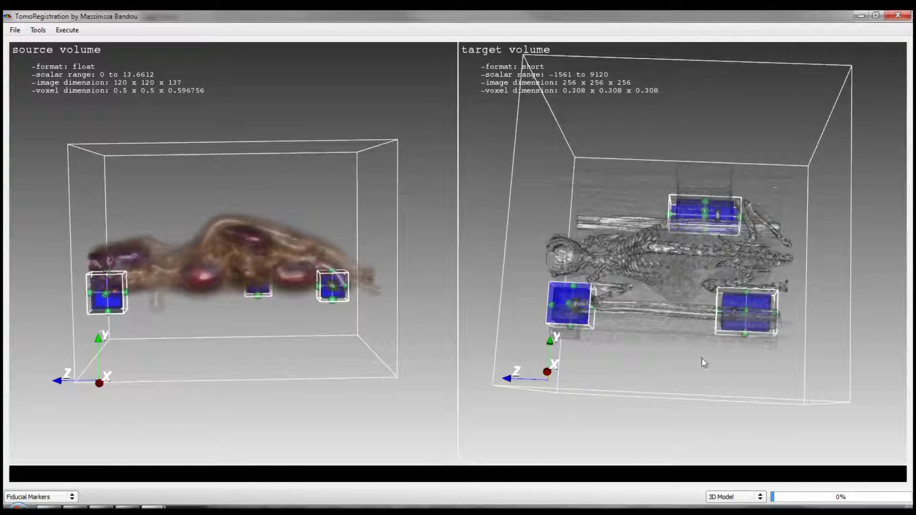
Extract the three fiducial markers from the source volume, examine their coordinates in an enlarged view, and close the extraction window.
{"action": "left_click_drag", "start_coordinate": [358, 163], "coordinate": [351, 146]}
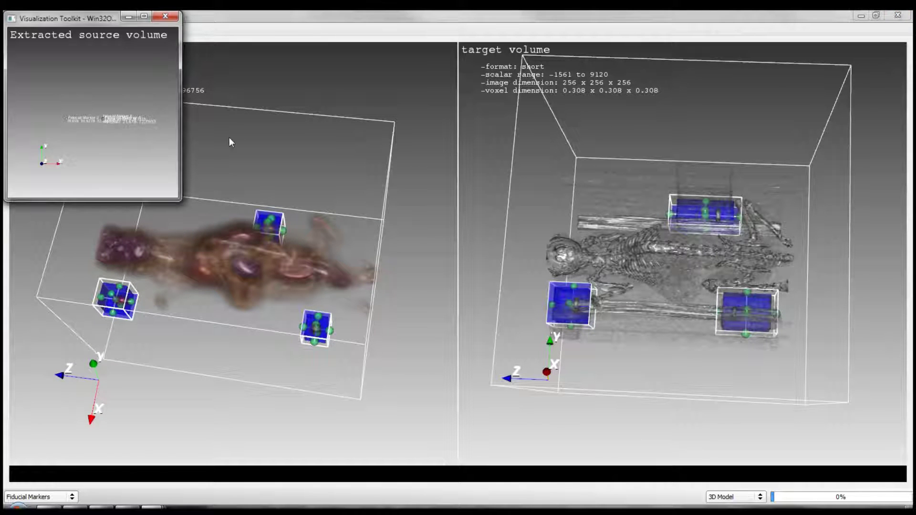
{"action": "left_click_drag", "start_coordinate": [102, 77], "coordinate": [121, 117]}
{"action": "left_click", "coordinate": [143, 18]}
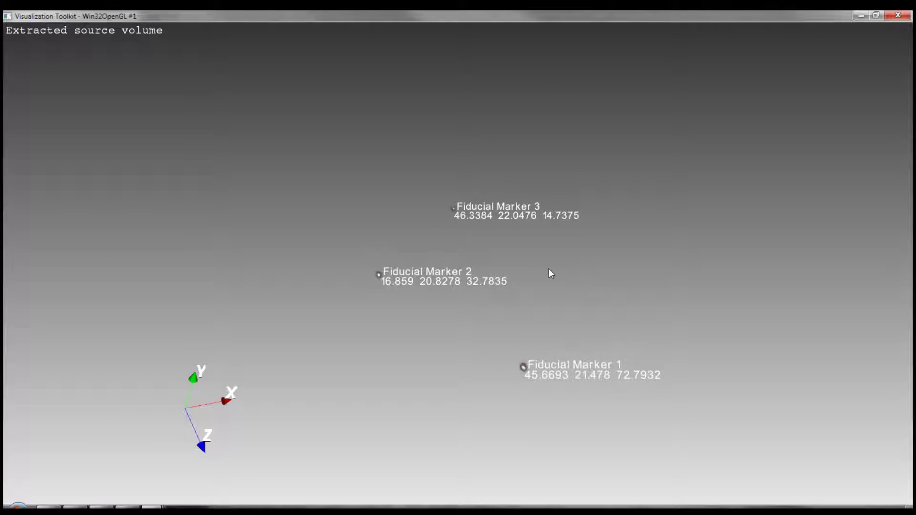
{"action": "left_click_drag", "start_coordinate": [549, 270], "coordinate": [610, 364]}
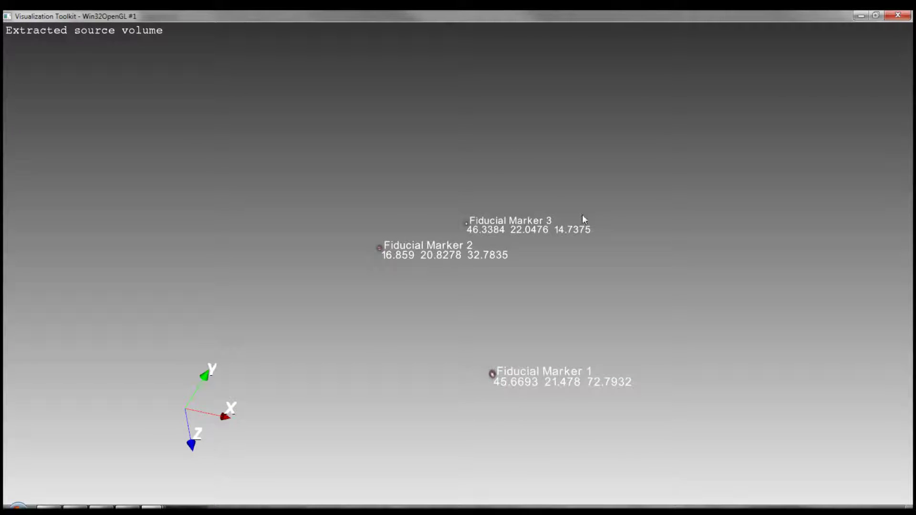
{"action": "left_click", "coordinate": [889, 17]}
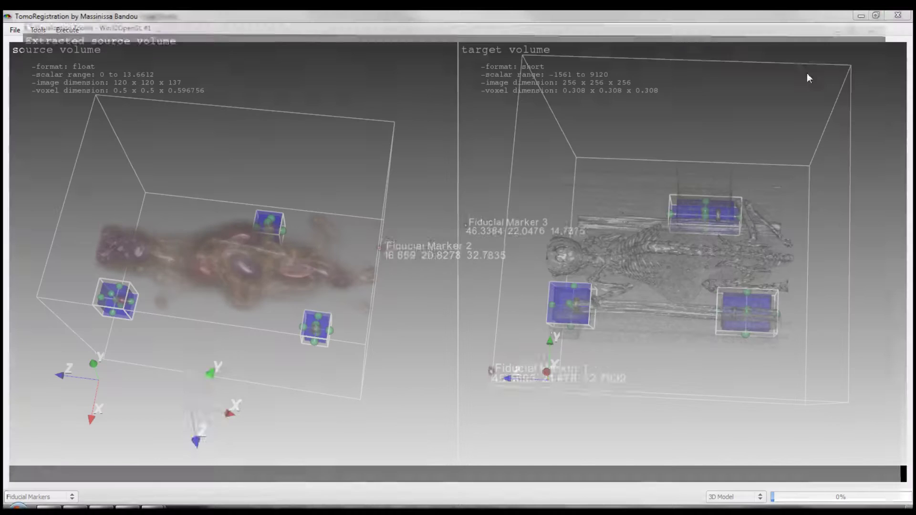
Extract the three fiducial markers from the target volume, examine their coordinates in an enlarged view, and close the extraction window.
{"action": "left_click_drag", "start_coordinate": [594, 172], "coordinate": [503, 150]}
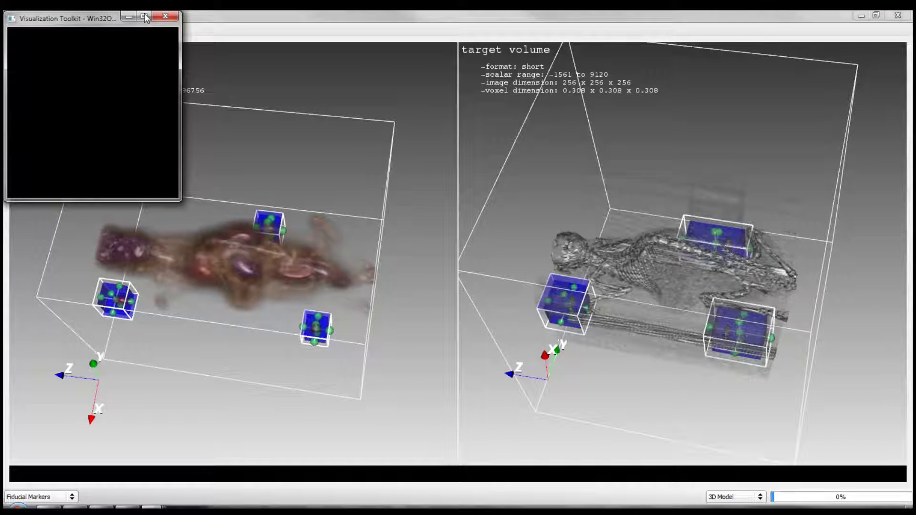
{"action": "left_click", "coordinate": [145, 18]}
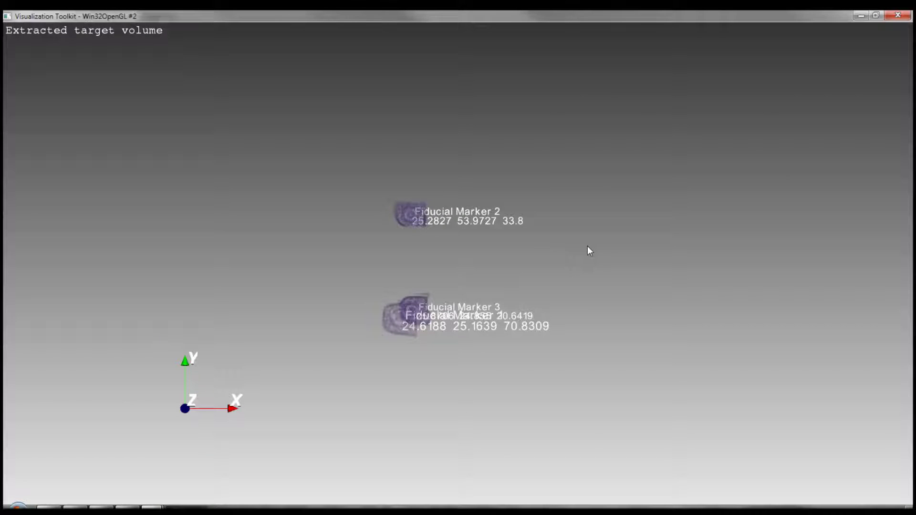
{"action": "mouse_move", "coordinate": [614, 251]}
{"action": "left_mouse_down"}
{"action": "mouse_move", "coordinate": [436, 235]}
{"action": "mouse_move", "coordinate": [360, 277]}
{"action": "mouse_move", "coordinate": [429, 317]}
{"action": "left_mouse_up"}
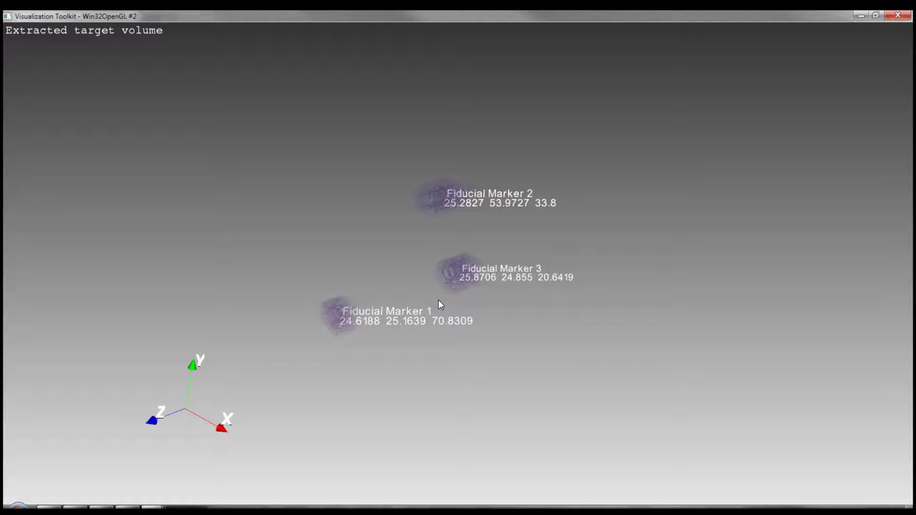
{"action": "mouse_move", "coordinate": [567, 306]}
{"action": "left_mouse_down"}
{"action": "mouse_move", "coordinate": [348, 331]}
{"action": "mouse_move", "coordinate": [656, 237]}
{"action": "mouse_move", "coordinate": [495, 342]}
{"action": "mouse_move", "coordinate": [413, 367]}
{"action": "mouse_move", "coordinate": [401, 405]}
{"action": "mouse_move", "coordinate": [479, 429]}
{"action": "mouse_move", "coordinate": [818, 413]}
{"action": "left_mouse_up"}
{"action": "left_click", "coordinate": [898, 15]}
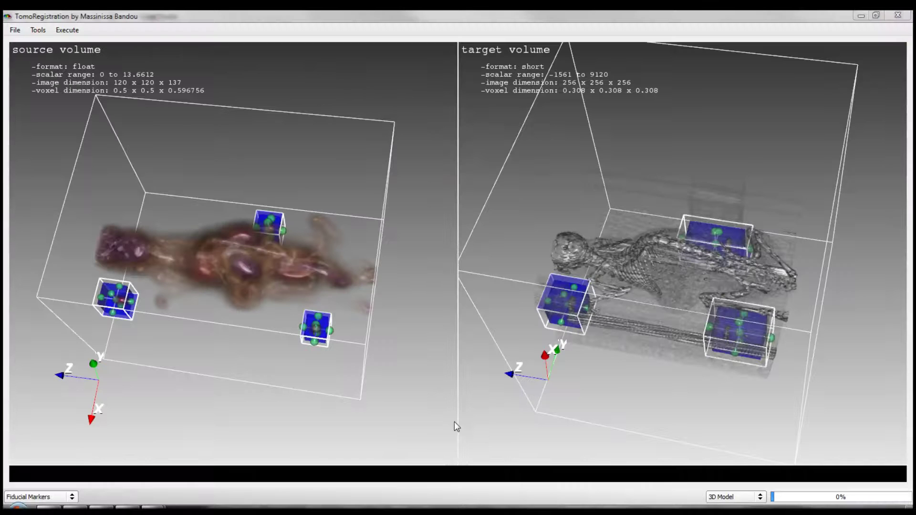
Make room for the result view and run the registration with the Fiducial Markers algorithm, DICOM series source and raw file target.
{"action": "left_click_drag", "start_coordinate": [456, 459], "coordinate": [445, 230]}
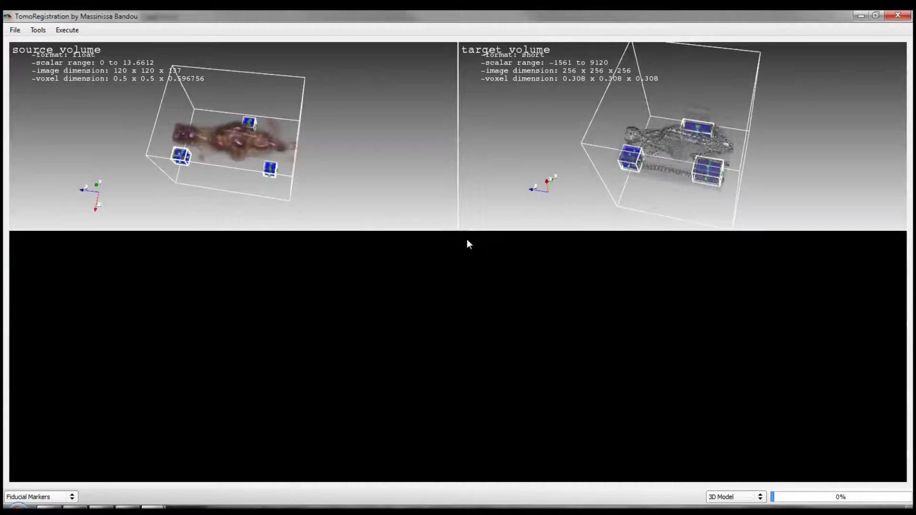
{"action": "left_click", "coordinate": [38, 30]}
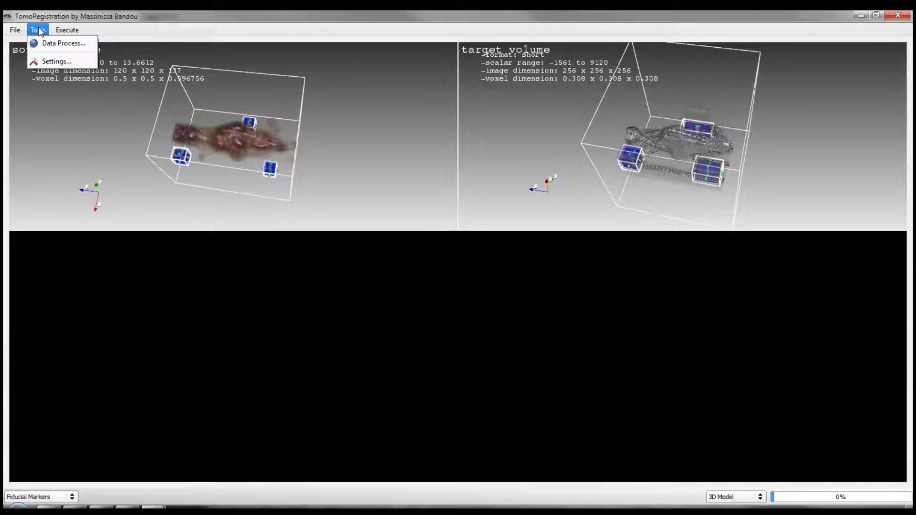
{"action": "left_click", "coordinate": [47, 59]}
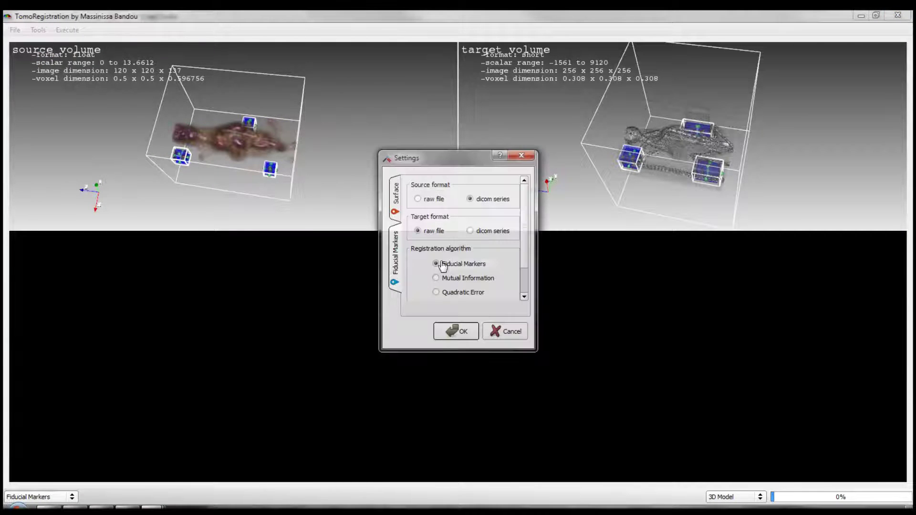
{"action": "left_click", "coordinate": [455, 330]}
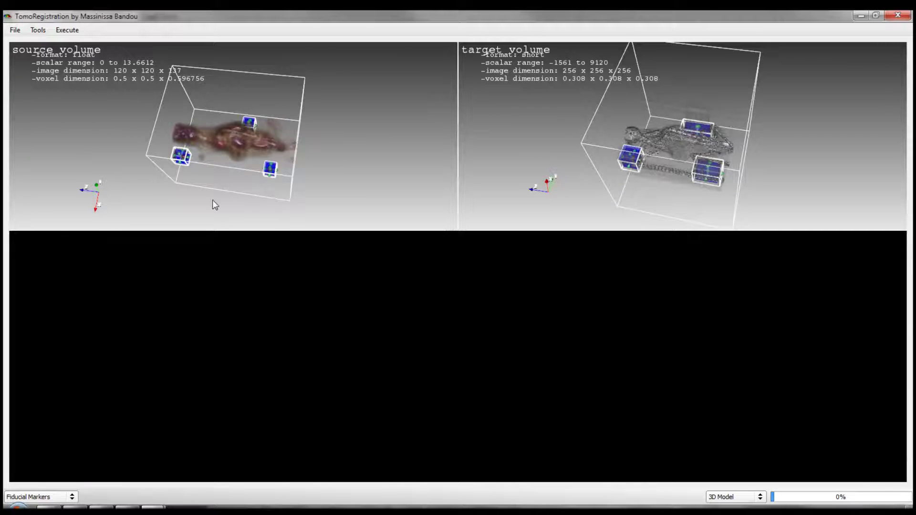
{"action": "left_click", "coordinate": [67, 30]}
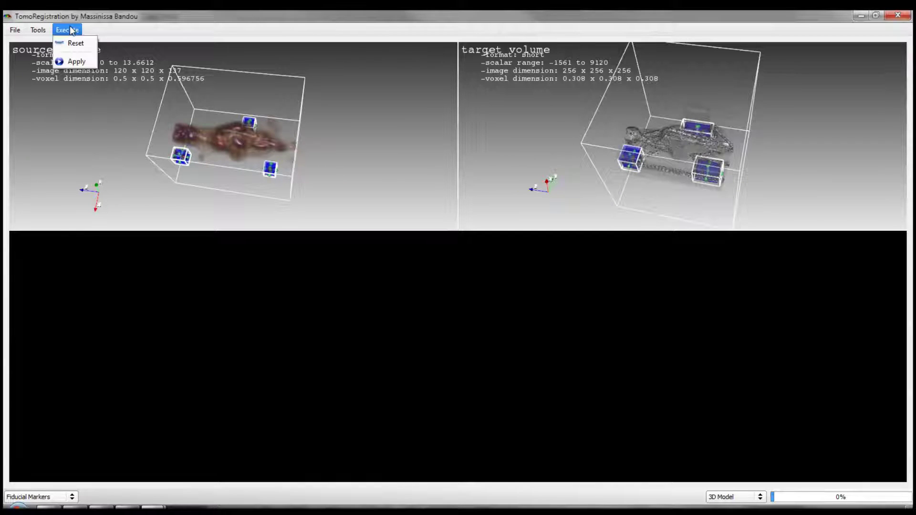
{"action": "left_click", "coordinate": [70, 61]}
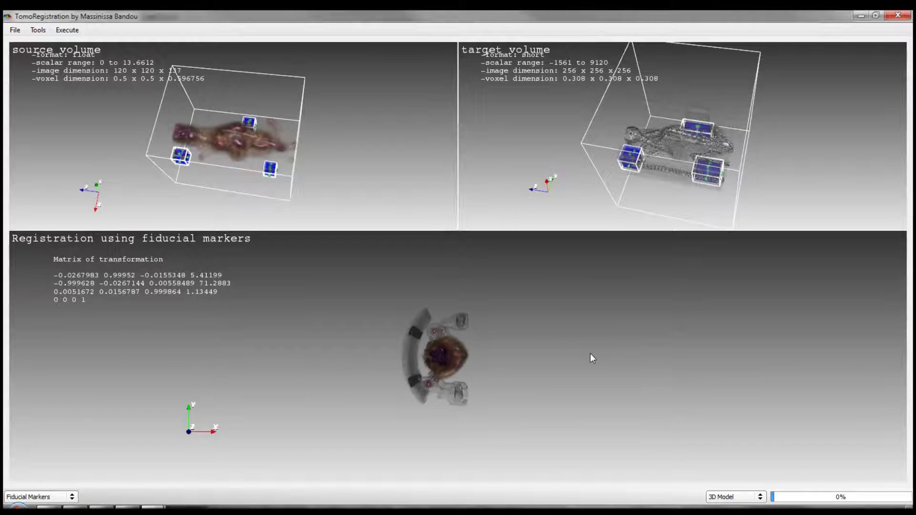
Enlarge the registration result view and examine the overlay of the source and target volumes from several angles.
{"action": "left_click_drag", "start_coordinate": [590, 354], "coordinate": [459, 250]}
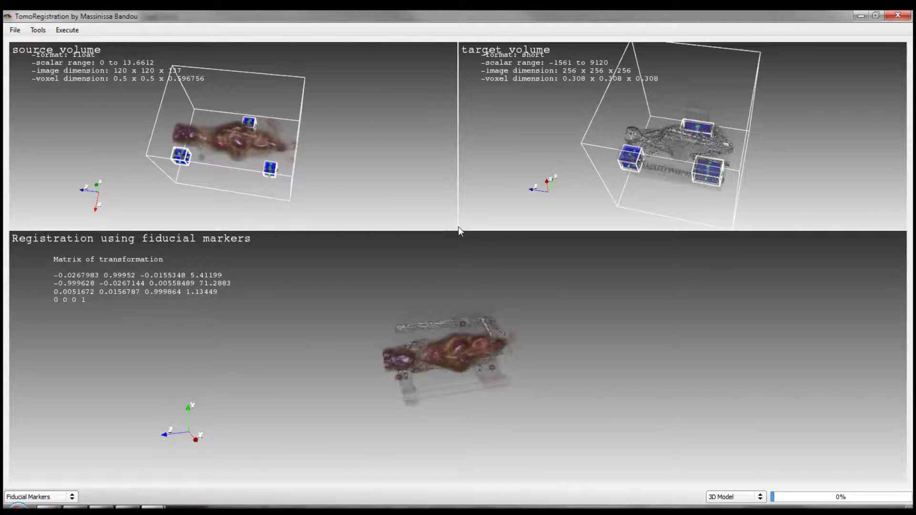
{"action": "left_click_drag", "start_coordinate": [458, 230], "coordinate": [458, 102]}
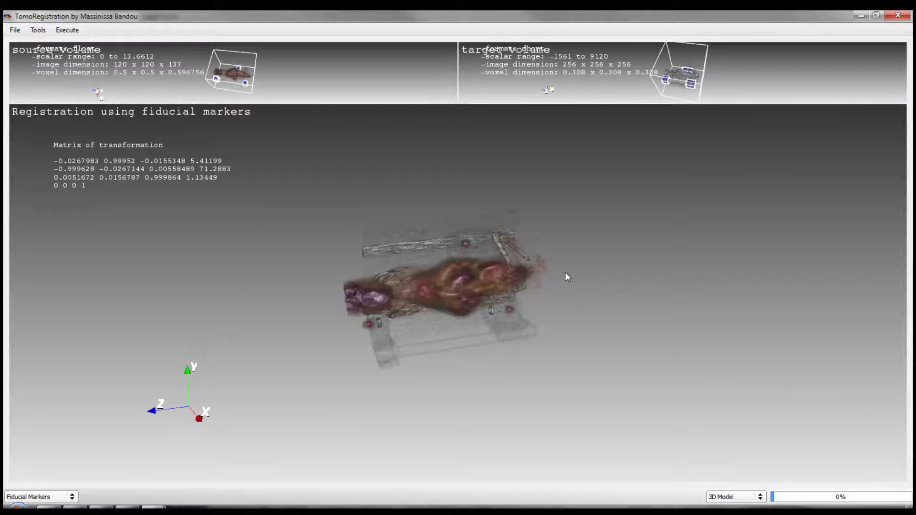
{"action": "scroll", "coordinate": [565, 248], "scroll_direction": "up", "scroll_amount": 5}
{"action": "left_click_drag", "start_coordinate": [638, 356], "coordinate": [458, 230]}
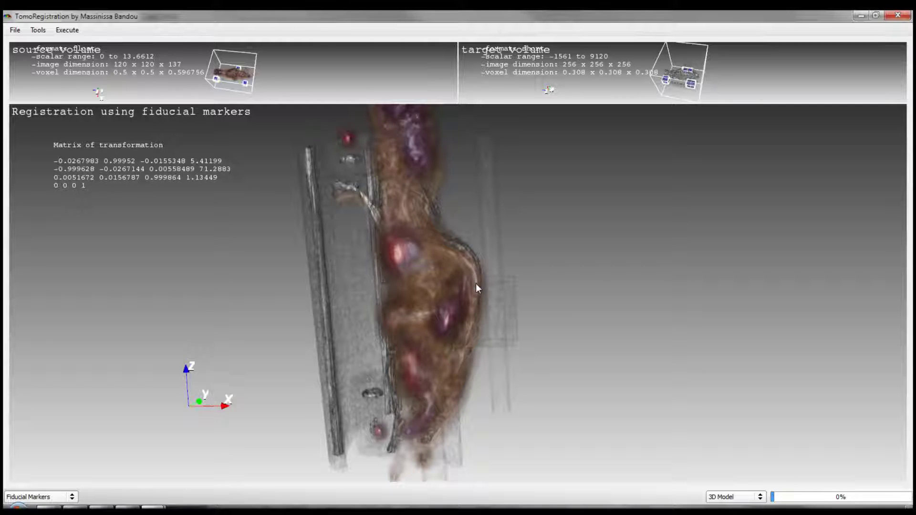
{"action": "left_click_drag", "start_coordinate": [476, 284], "coordinate": [446, 239]}
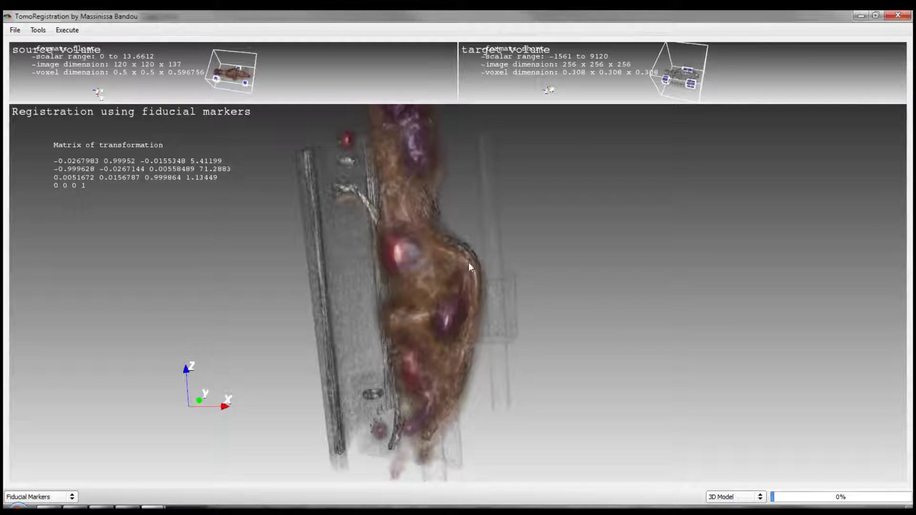
Set the registration algorithm to Mutual Information with 10 iterations and run the registration.
{"action": "left_click", "coordinate": [39, 30]}
{"action": "left_click", "coordinate": [48, 60]}
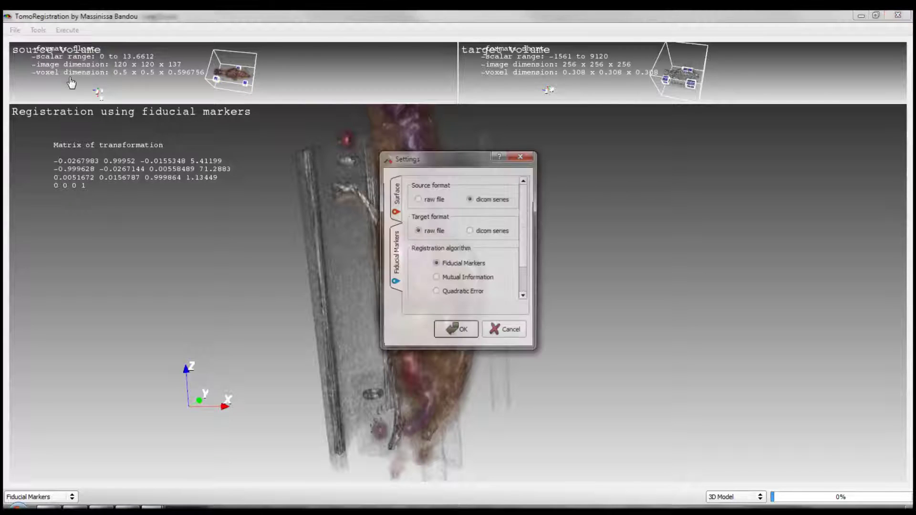
{"action": "scroll", "coordinate": [526, 259], "scroll_direction": "down", "scroll_amount": 1}
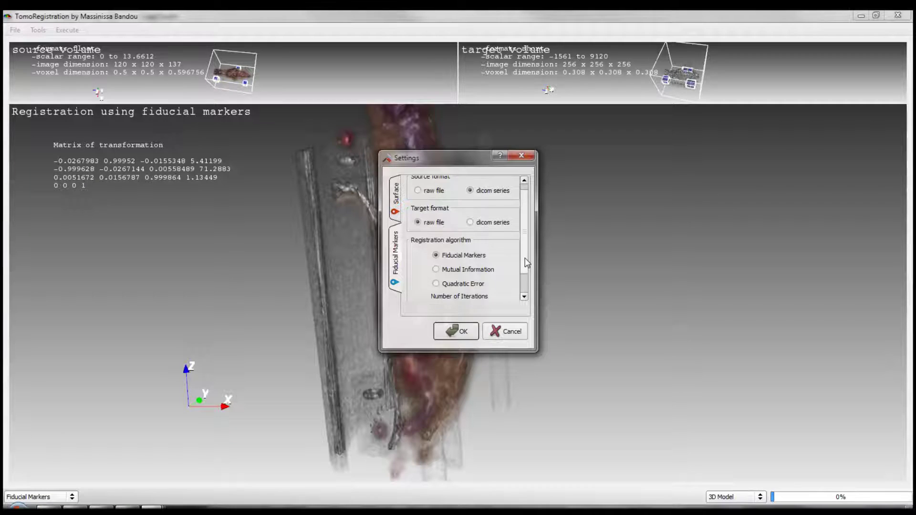
{"action": "scroll", "coordinate": [525, 261], "scroll_direction": "down", "scroll_amount": 1}
{"action": "left_click", "coordinate": [446, 256]}
{"action": "left_click", "coordinate": [437, 243]}
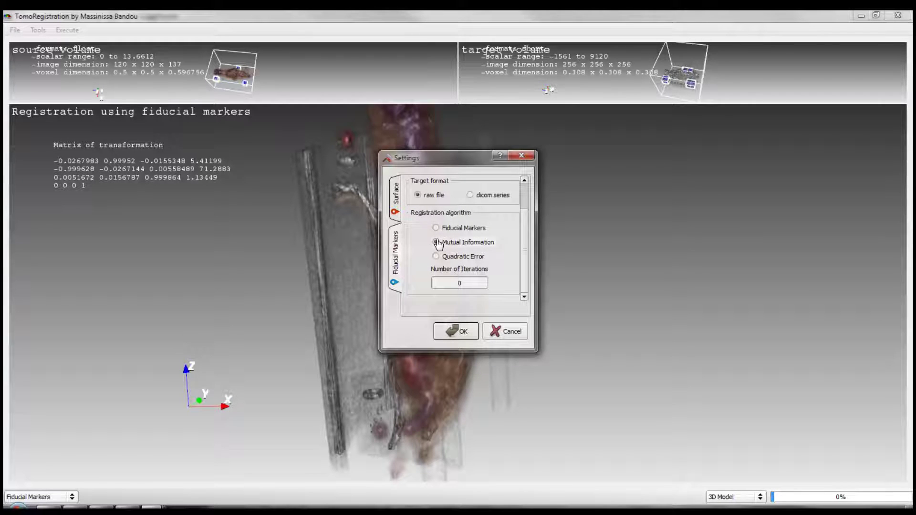
{"action": "double_click", "coordinate": [466, 282]}
{"action": "type", "text": "3"}
{"action": "type", "text": "10"}
{"action": "left_click", "coordinate": [446, 331]}
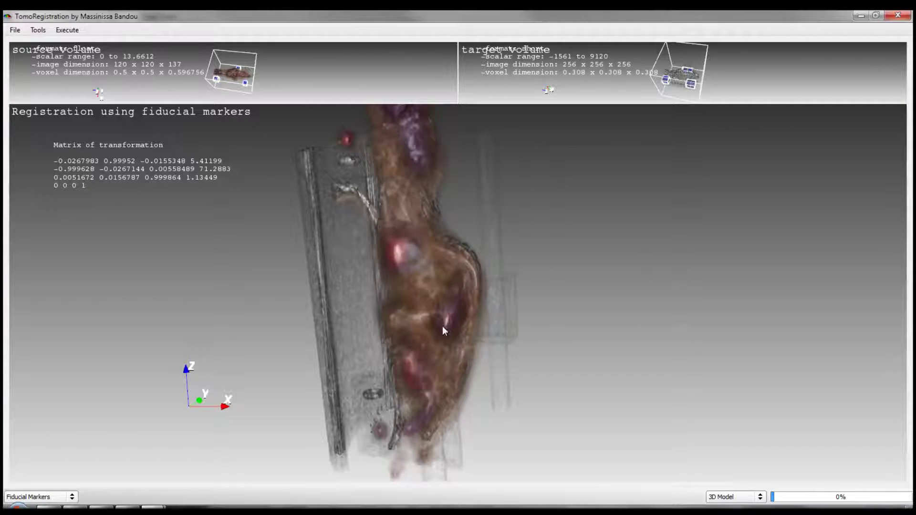
{"action": "left_click", "coordinate": [71, 30]}
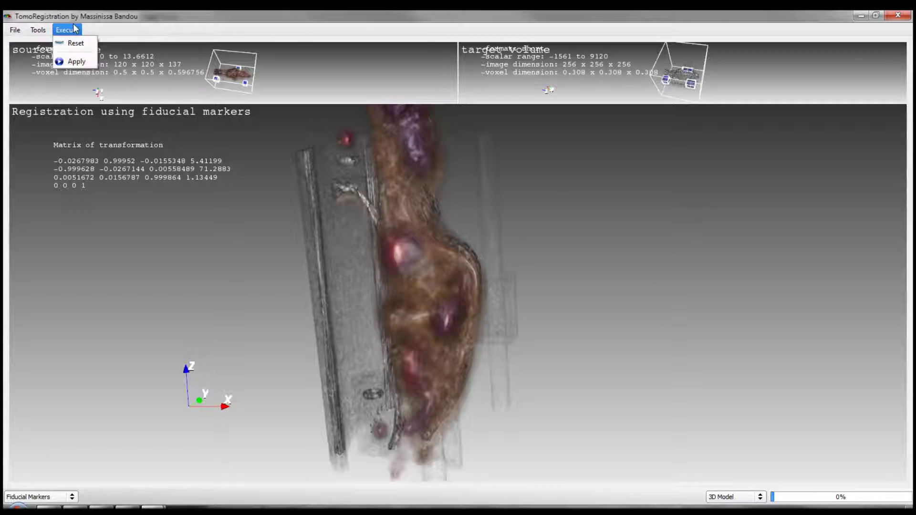
{"action": "left_click", "coordinate": [72, 61]}
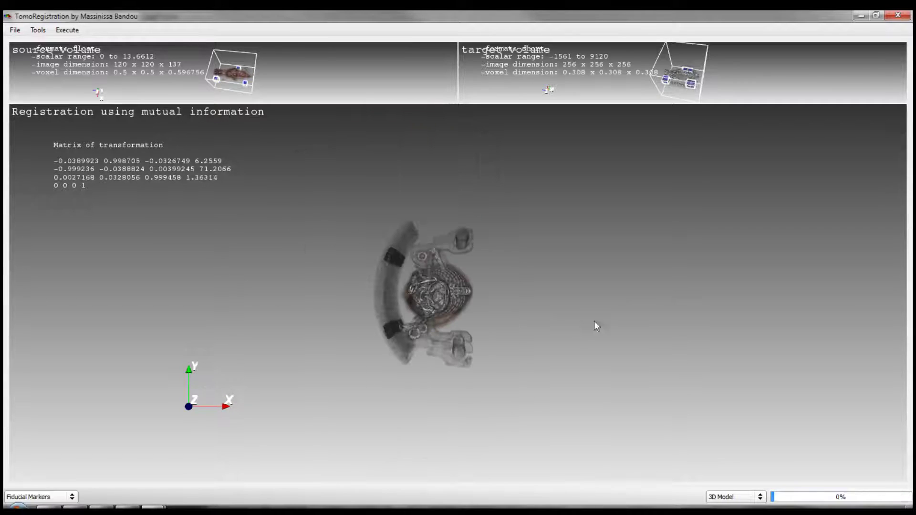
Examine the mutual information registration from several angles to judge how the skeleton aligns with the source volume.
{"action": "left_click_drag", "start_coordinate": [595, 317], "coordinate": [459, 238]}
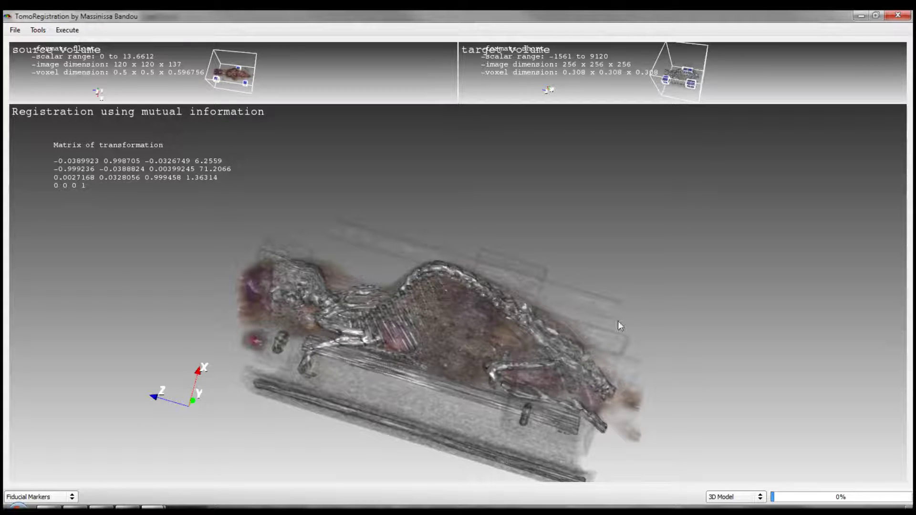
{"action": "left_click_drag", "start_coordinate": [557, 313], "coordinate": [805, 240]}
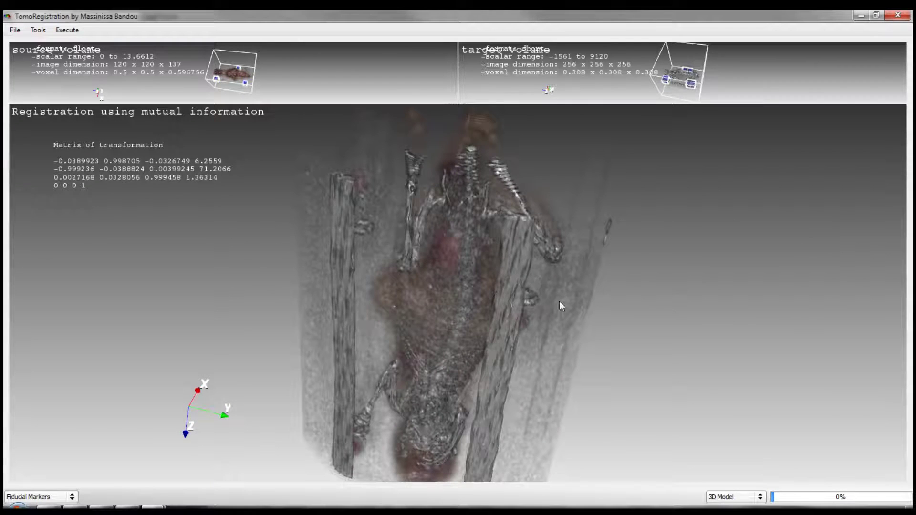
{"action": "left_click_drag", "start_coordinate": [599, 327], "coordinate": [505, 295]}
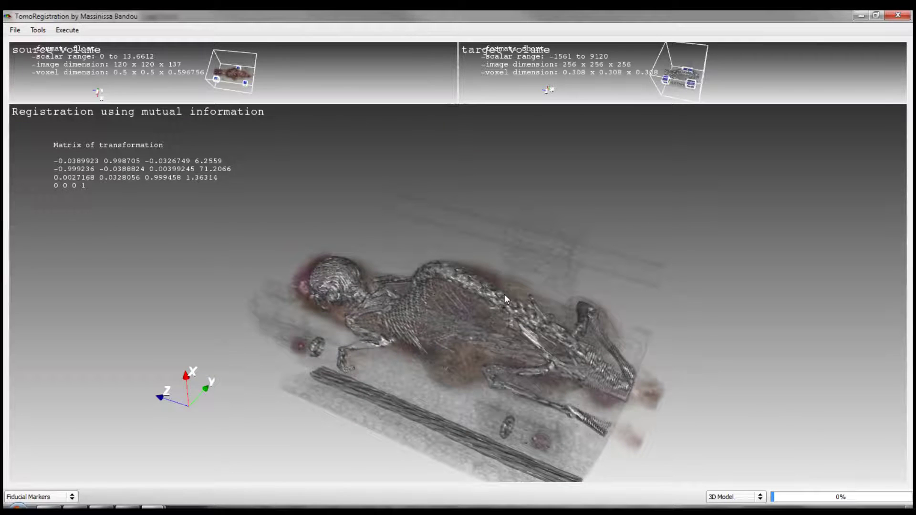
{"action": "mouse_move", "coordinate": [485, 343]}
{"action": "left_mouse_down"}
{"action": "mouse_move", "coordinate": [442, 363]}
{"action": "mouse_move", "coordinate": [465, 353]}
{"action": "mouse_move", "coordinate": [480, 359]}
{"action": "left_mouse_up"}
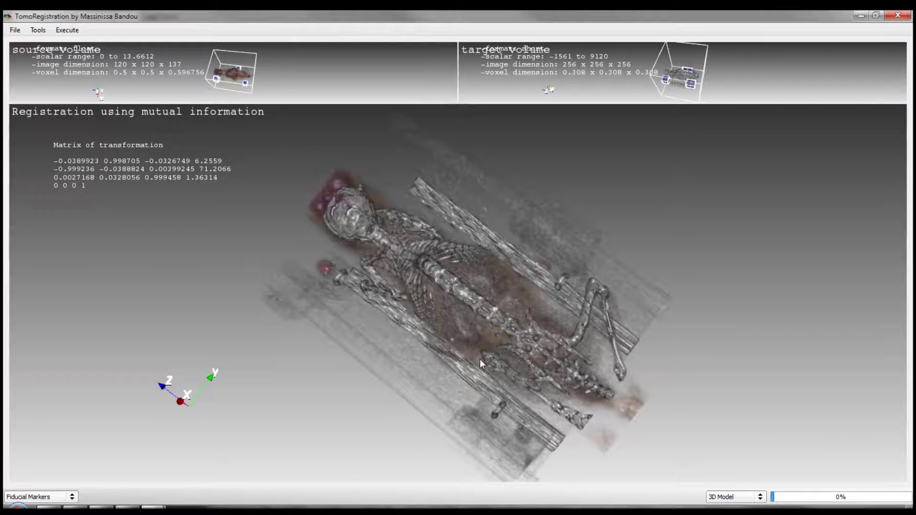
Reset the workspace, give the source and target views about half the height, and switch the registration mode to Surface Tomography.
{"action": "left_click", "coordinate": [67, 30]}
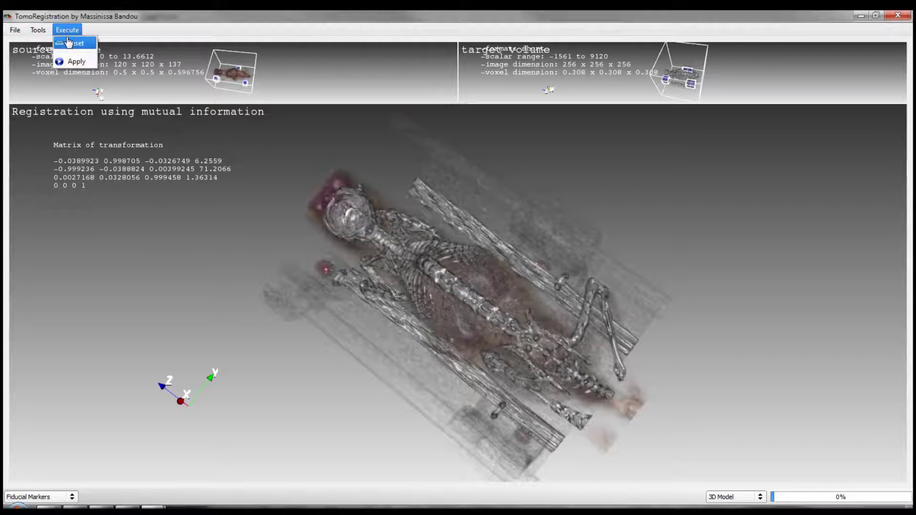
{"action": "left_click", "coordinate": [74, 43]}
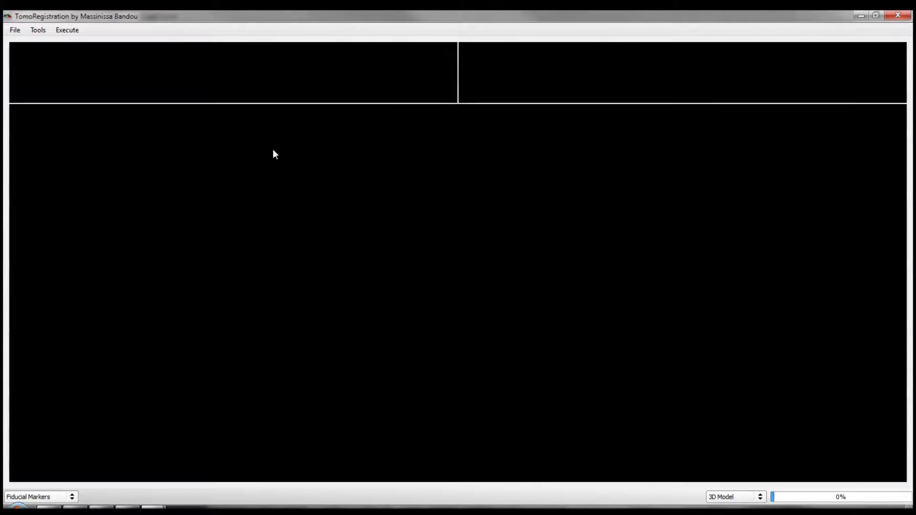
{"action": "left_click_drag", "start_coordinate": [458, 102], "coordinate": [458, 261]}
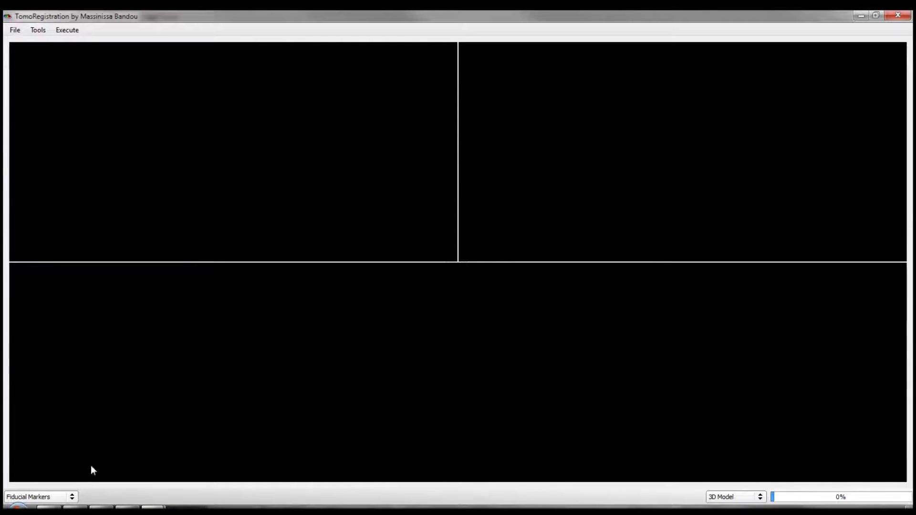
{"action": "left_click", "coordinate": [62, 496]}
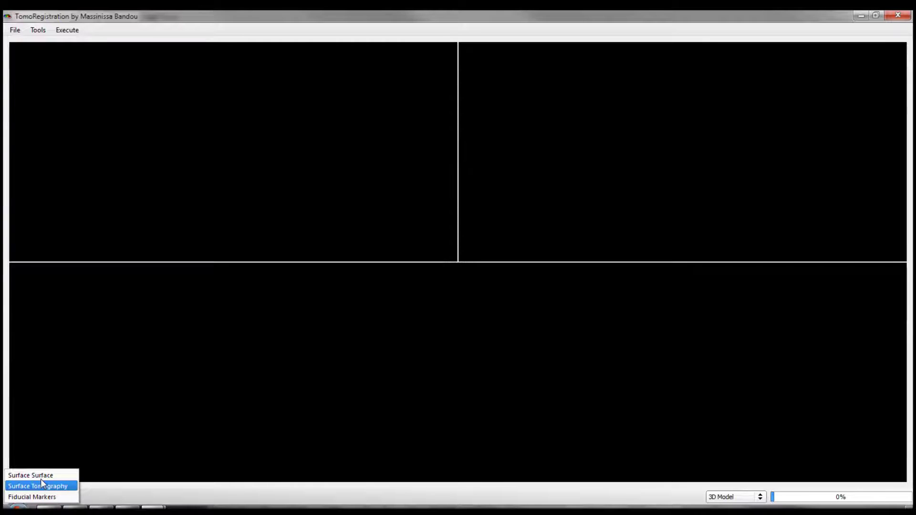
{"action": "left_click", "coordinate": [41, 483]}
Open the Data Processing tool and enlarge its window to cover most of the workspace.
{"action": "left_click", "coordinate": [40, 29]}
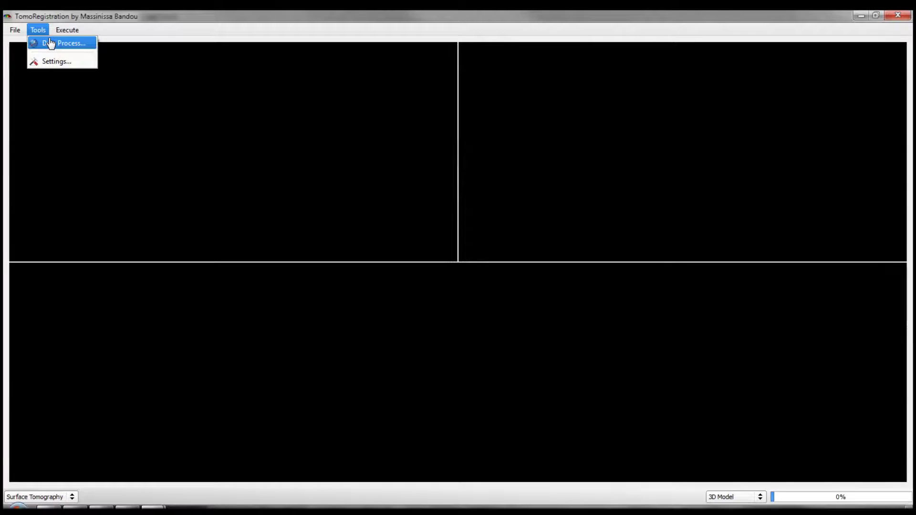
{"action": "left_click", "coordinate": [51, 43]}
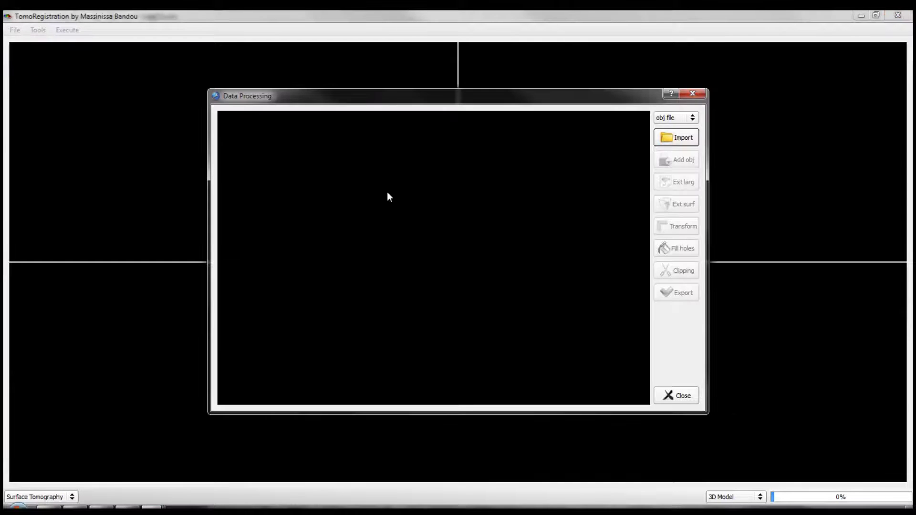
{"action": "left_click_drag", "start_coordinate": [208, 89], "coordinate": [144, 29]}
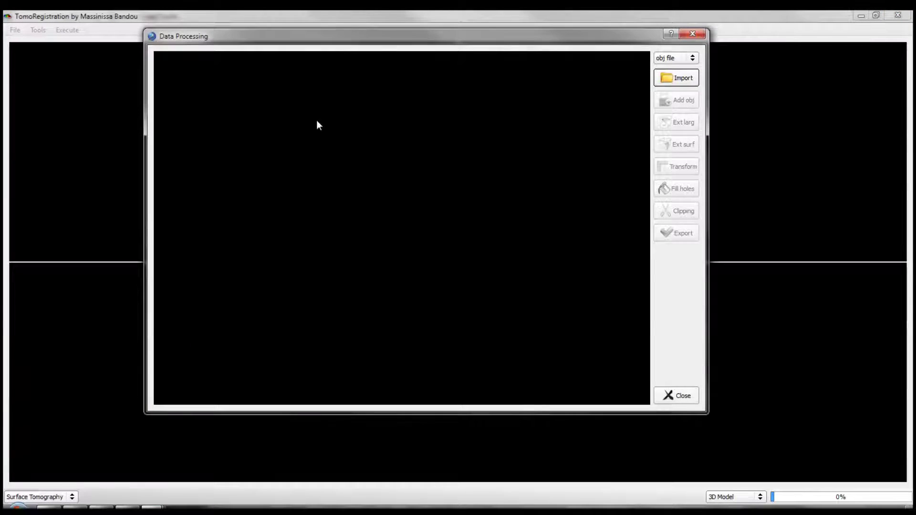
{"action": "left_click_drag", "start_coordinate": [709, 413], "coordinate": [814, 435]}
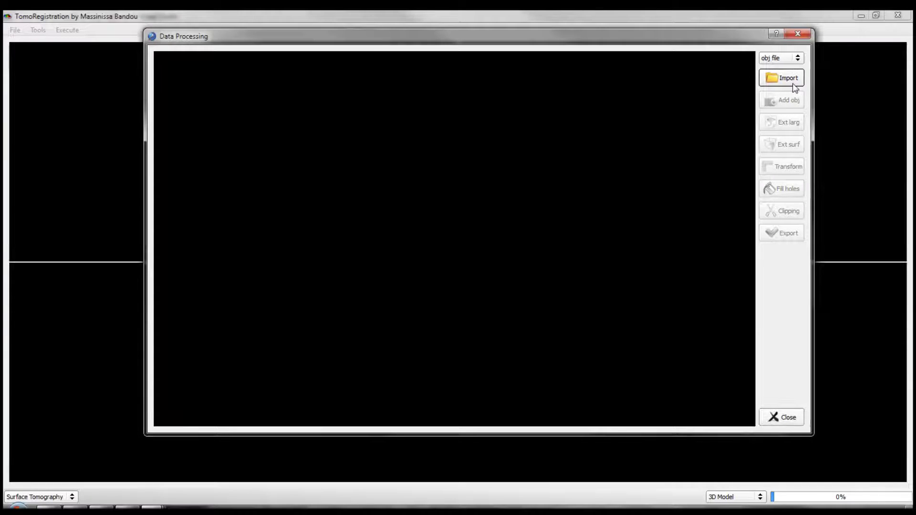
Import the obj file mouse1.obj from the Object folder inside Engineering on the Desktop.
{"action": "left_click", "coordinate": [792, 81]}
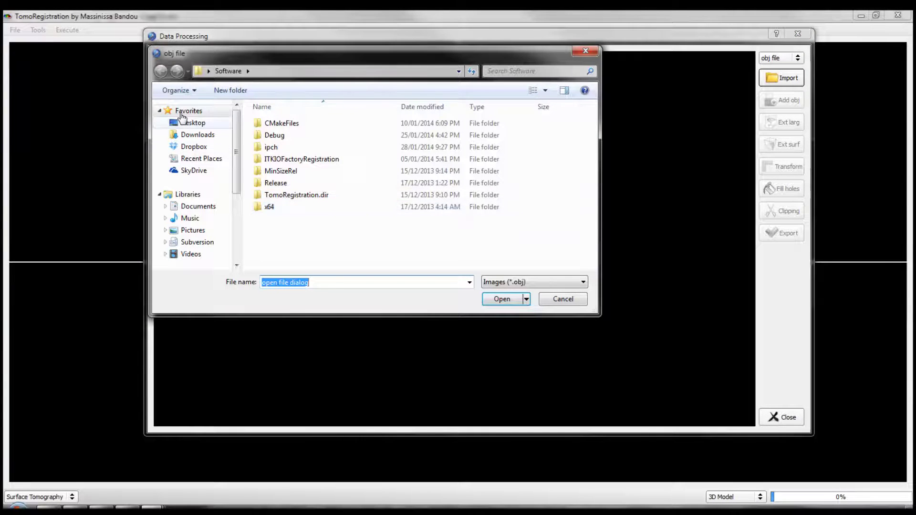
{"action": "left_click", "coordinate": [186, 122]}
{"action": "double_click", "coordinate": [428, 154]}
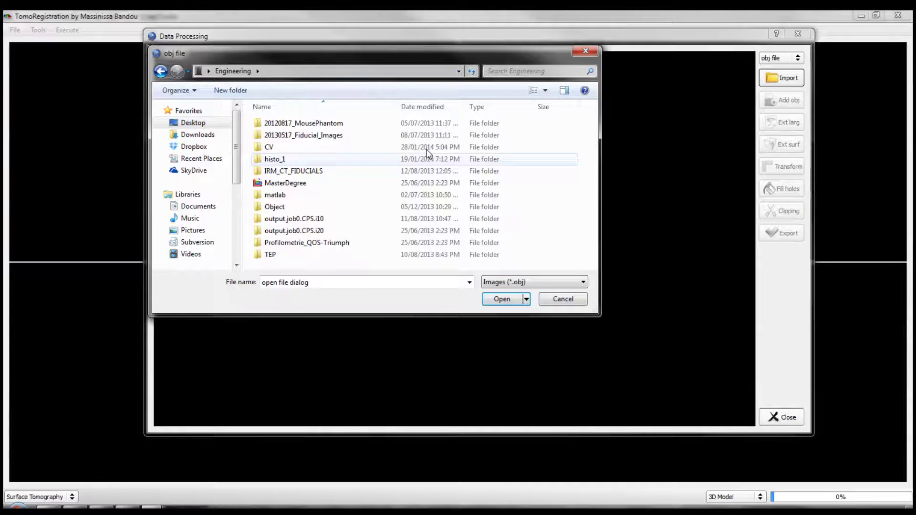
{"action": "double_click", "coordinate": [275, 207]}
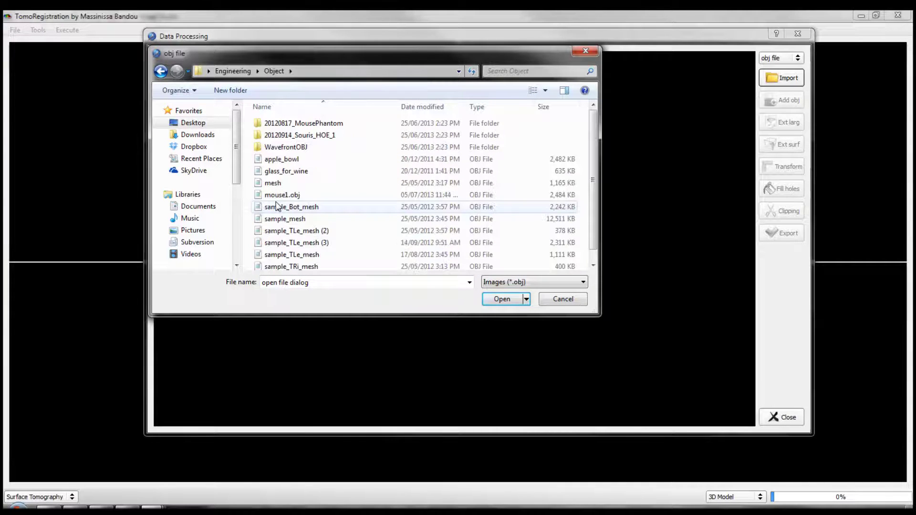
{"action": "double_click", "coordinate": [277, 195]}
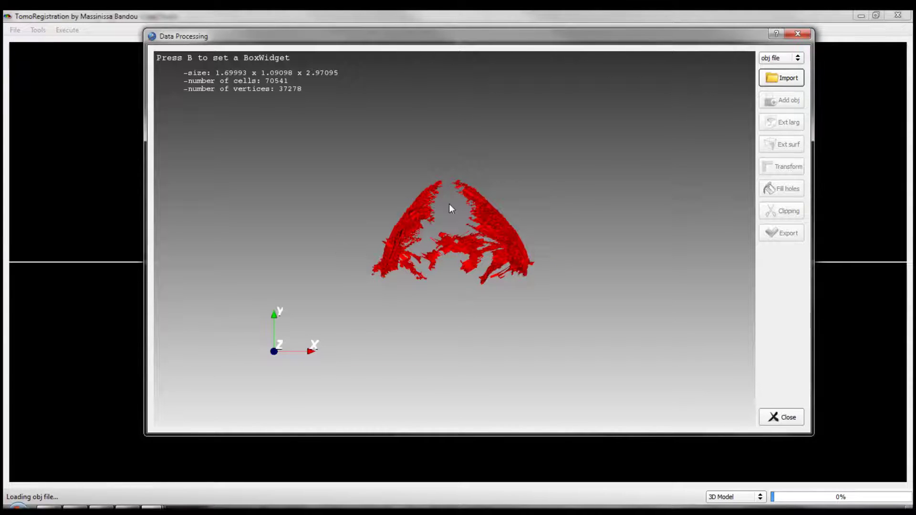
View the imported mouse surface from above and measure its full length along the Z axis.
{"action": "left_click_drag", "start_coordinate": [445, 153], "coordinate": [384, 315]}
{"action": "left_click_drag", "start_coordinate": [369, 299], "coordinate": [413, 312]}
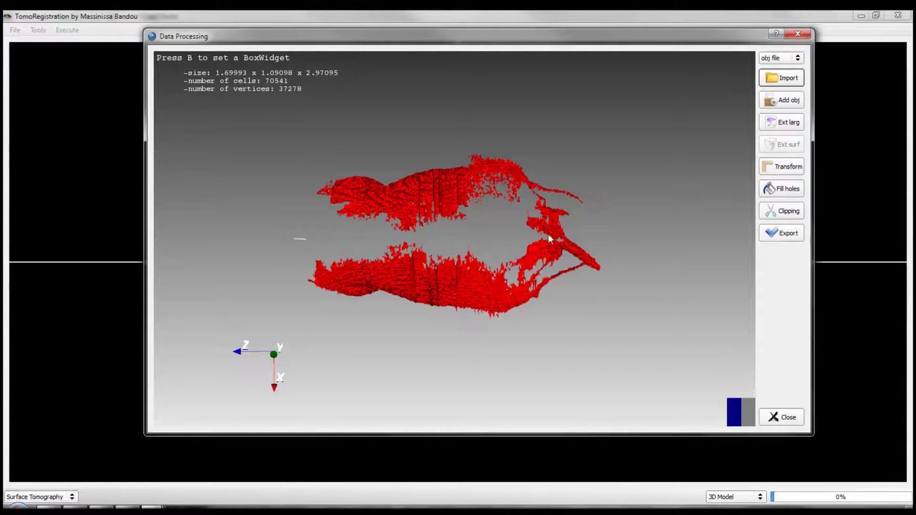
{"action": "left_click", "coordinate": [514, 240]}
{"action": "left_click_drag", "start_coordinate": [538, 241], "coordinate": [607, 235]}
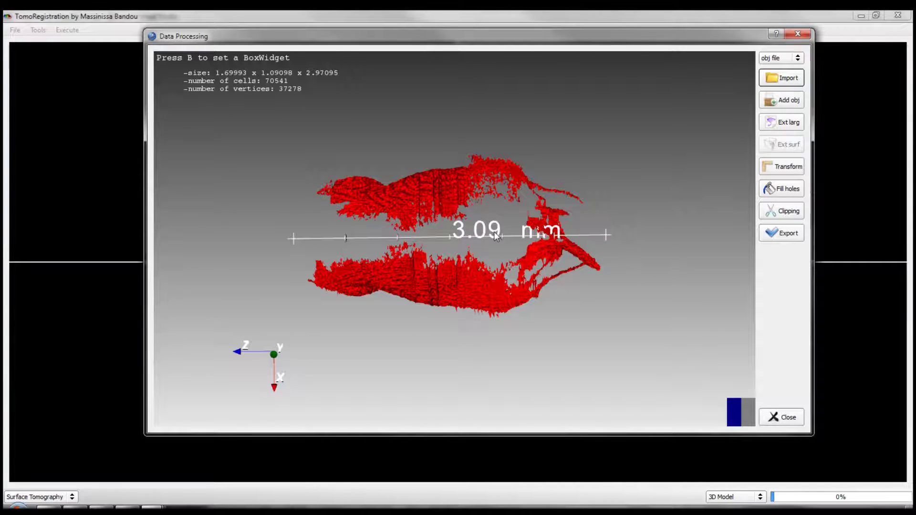
Transform the mouse surface with a scaling factor of 25.4.
{"action": "left_click", "coordinate": [781, 167]}
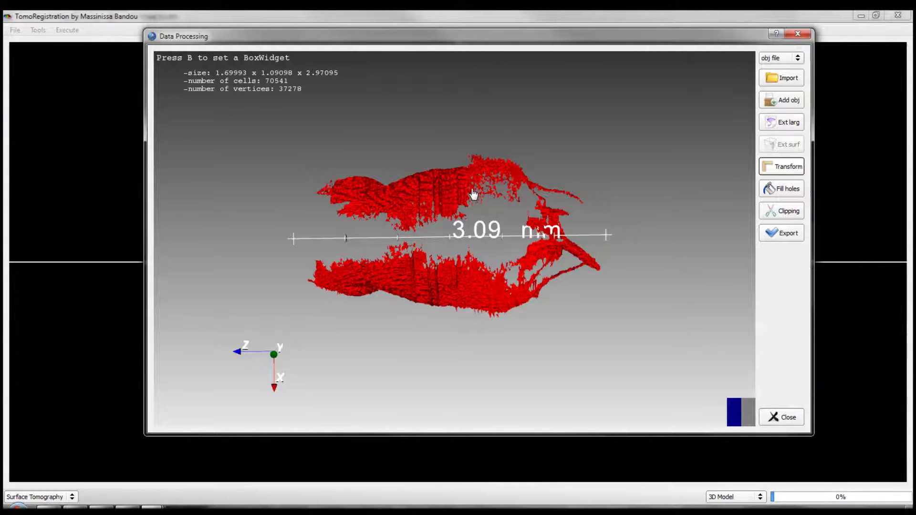
{"action": "left_click_drag", "start_coordinate": [449, 294], "coordinate": [402, 297]}
{"action": "type", "text": "25.4"}
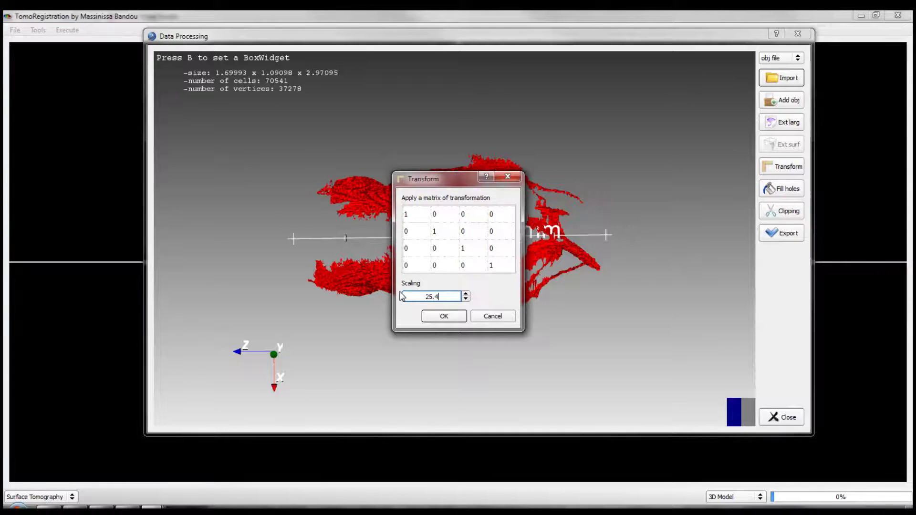
{"action": "left_click", "coordinate": [444, 317]}
Measure the rescaled mouse surface's full length along the Z axis and export the surface as source data.
{"action": "left_click_drag", "start_coordinate": [622, 218], "coordinate": [407, 387]}
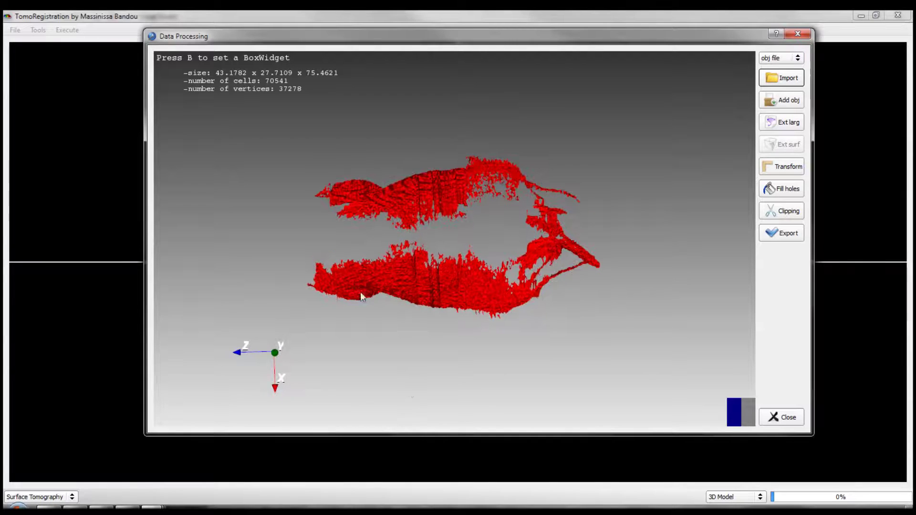
{"action": "left_click", "coordinate": [304, 236]}
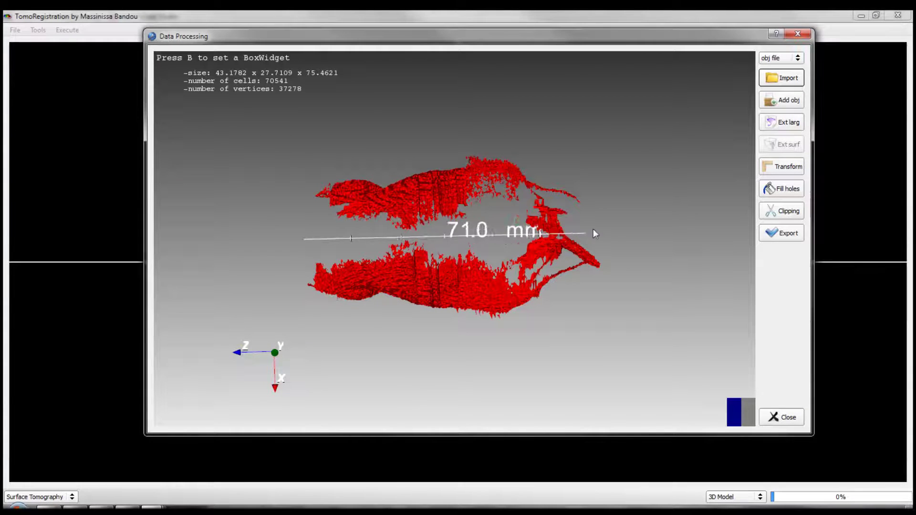
{"action": "left_click", "coordinate": [606, 240]}
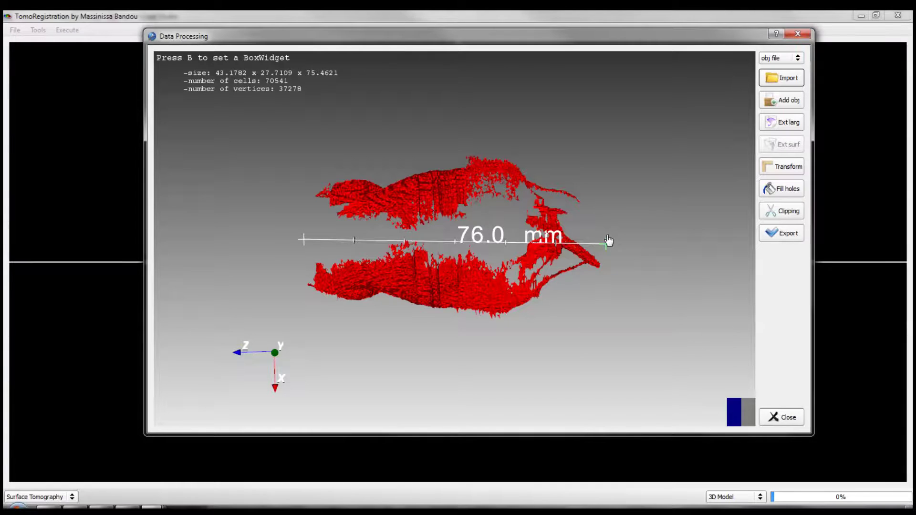
{"action": "left_click_drag", "start_coordinate": [607, 240], "coordinate": [609, 236]}
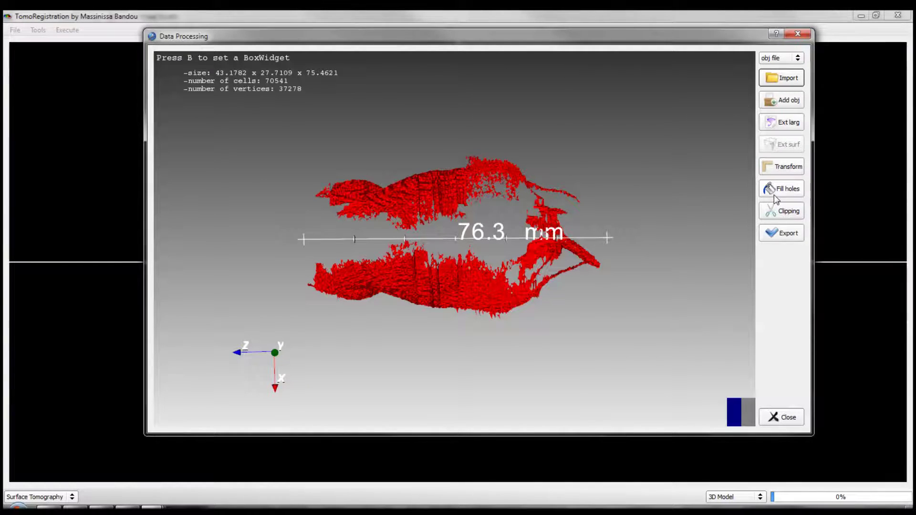
{"action": "left_click", "coordinate": [771, 233]}
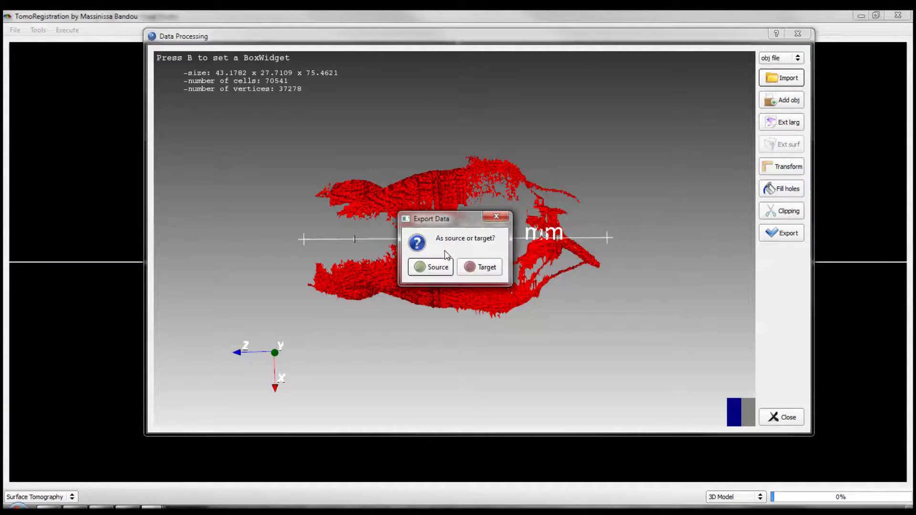
{"action": "left_click", "coordinate": [438, 269]}
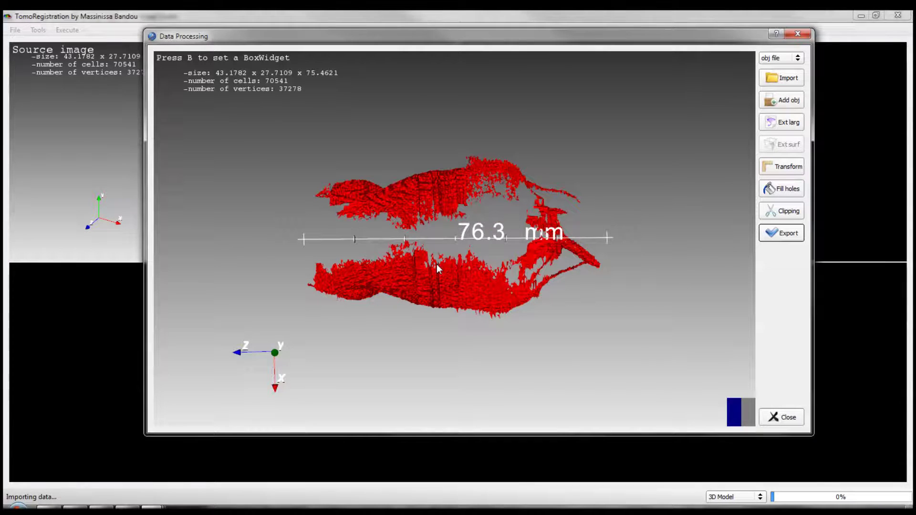
Switch the import type to dicom dir and import the T_3 folder from M016_Labpet8_20130425 in Downloads.
{"action": "left_click", "coordinate": [781, 58]}
{"action": "left_click", "coordinate": [779, 71]}
{"action": "left_click", "coordinate": [780, 77]}
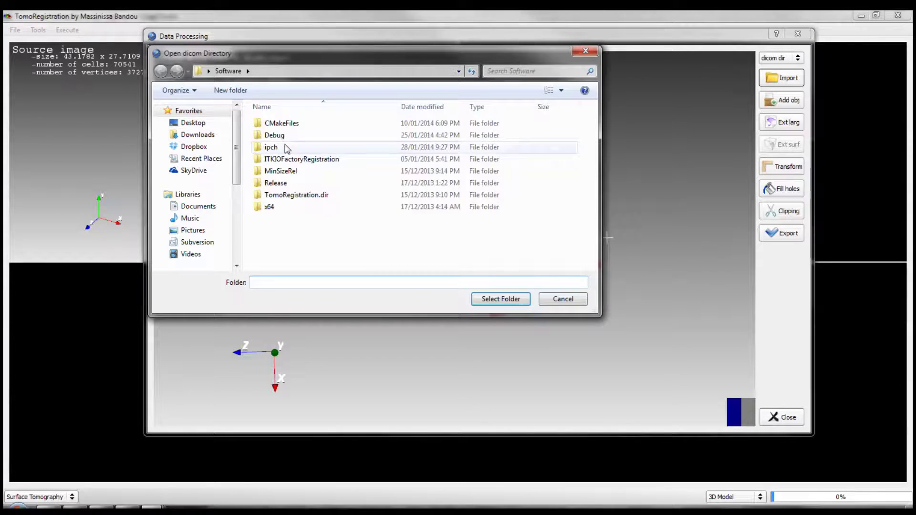
{"action": "left_click", "coordinate": [186, 124]}
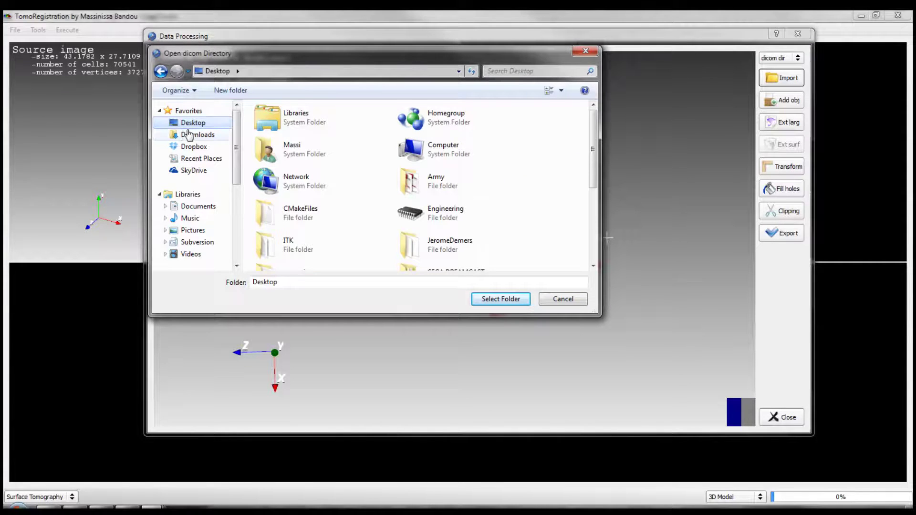
{"action": "left_click", "coordinate": [189, 134]}
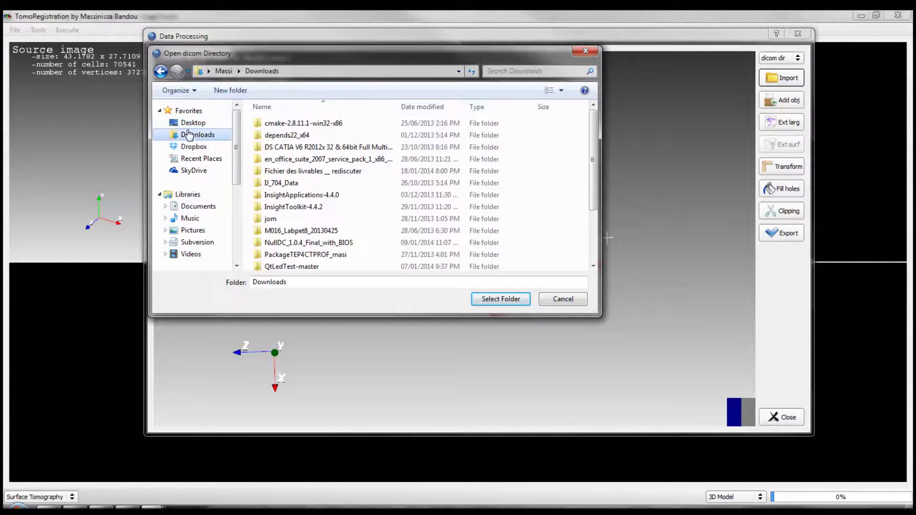
{"action": "double_click", "coordinate": [282, 230]}
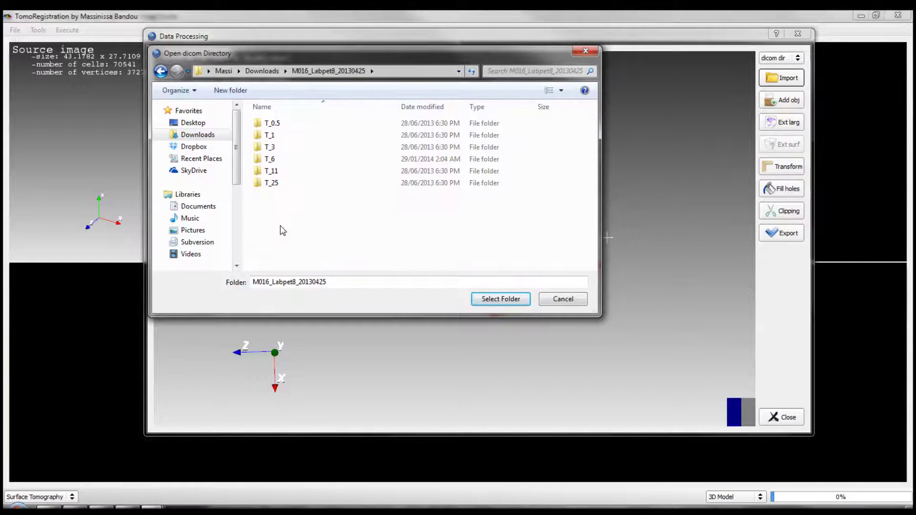
{"action": "double_click", "coordinate": [276, 146]}
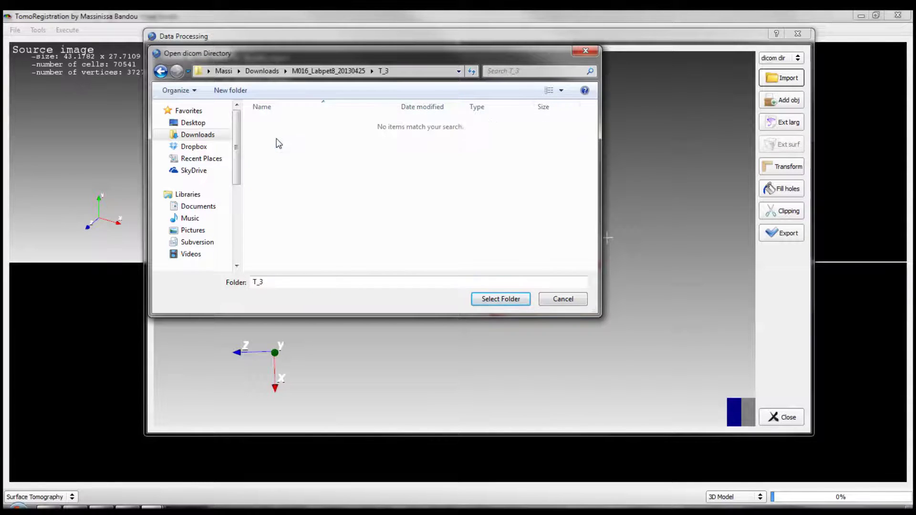
{"action": "left_click", "coordinate": [506, 300]}
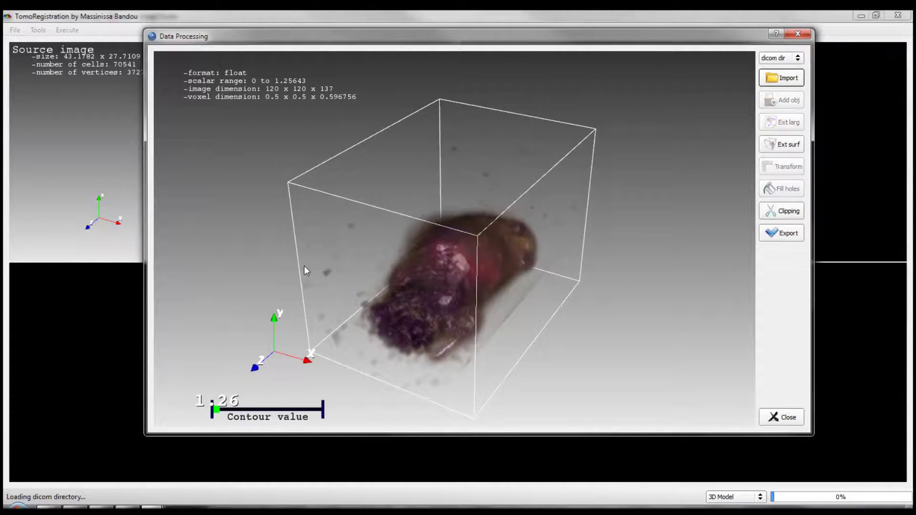
Set the DICOM volume's contour value to 0.0451 and check the resulting body outline from several angles.
{"action": "left_click_drag", "start_coordinate": [631, 209], "coordinate": [471, 280]}
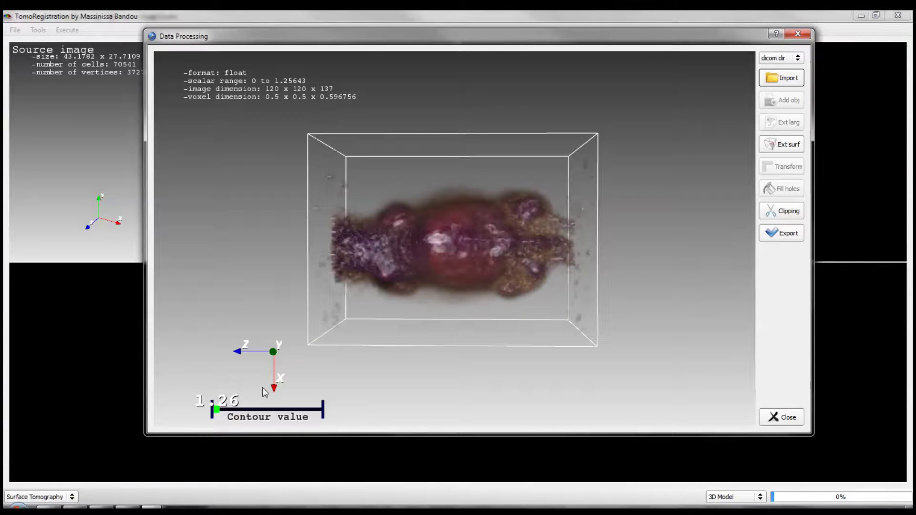
{"action": "left_click_drag", "start_coordinate": [218, 409], "coordinate": [319, 411]}
{"action": "left_click_drag", "start_coordinate": [499, 380], "coordinate": [591, 281]}
Extract a surface from the DICOM volume with a marching cubes value of 0.0451.
{"action": "left_click", "coordinate": [789, 144]}
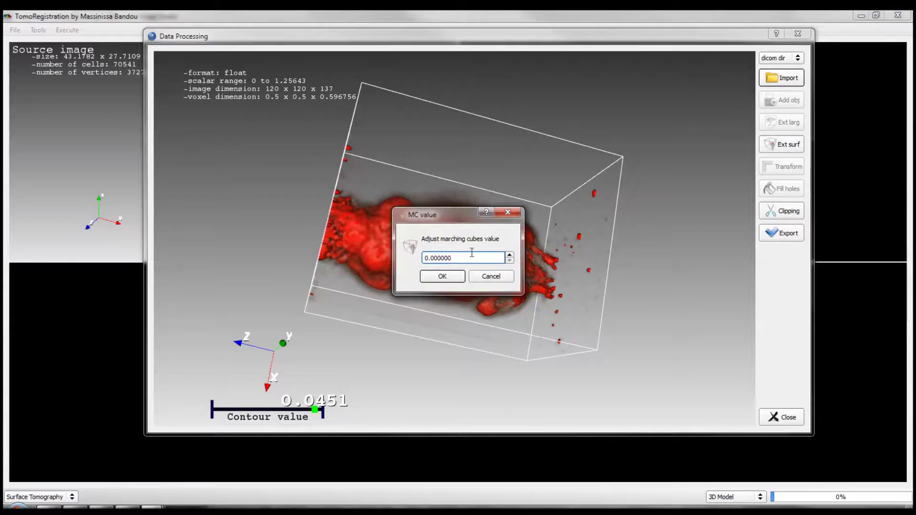
{"action": "type", "text": "0.0451"}
{"action": "left_click", "coordinate": [436, 278]}
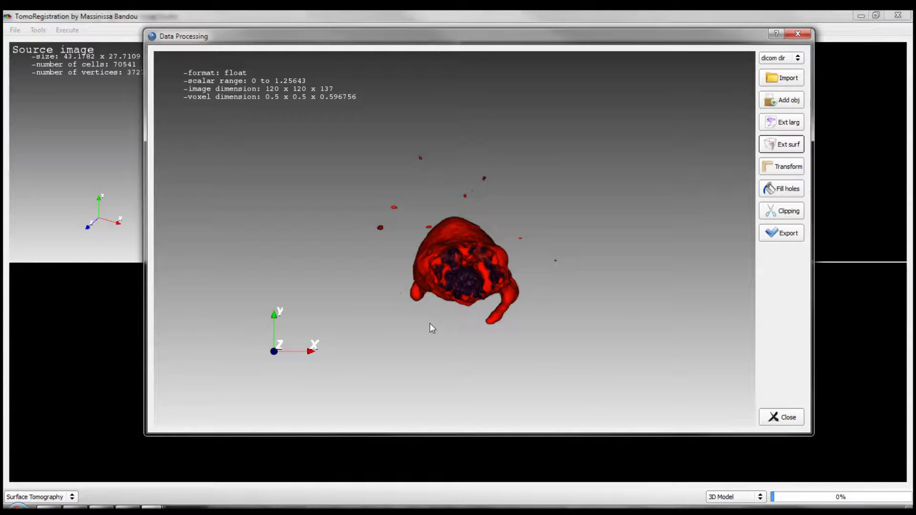
Examine the extracted body surface and its mesh triangles up close and from several angles.
{"action": "left_click_drag", "start_coordinate": [591, 231], "coordinate": [395, 343]}
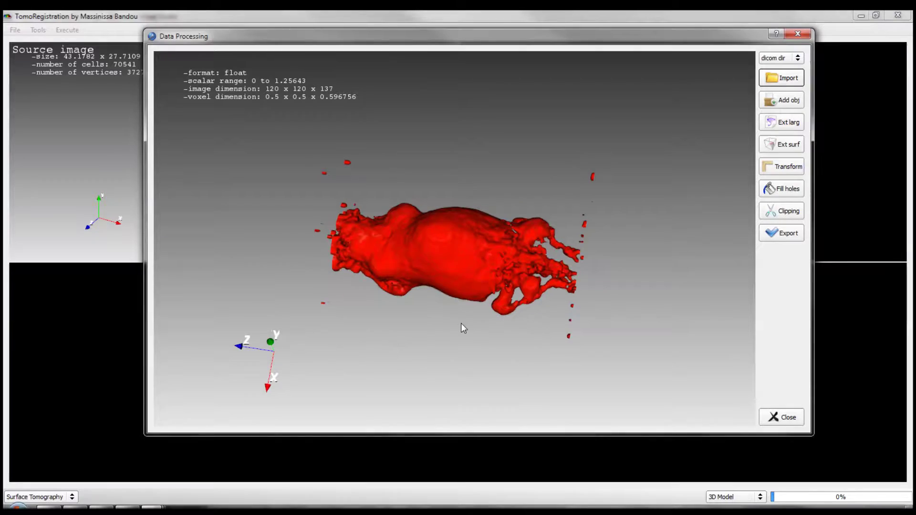
{"action": "left_click_drag", "start_coordinate": [457, 311], "coordinate": [479, 167]}
{"action": "scroll", "coordinate": [479, 167], "scroll_direction": "up", "scroll_amount": 5}
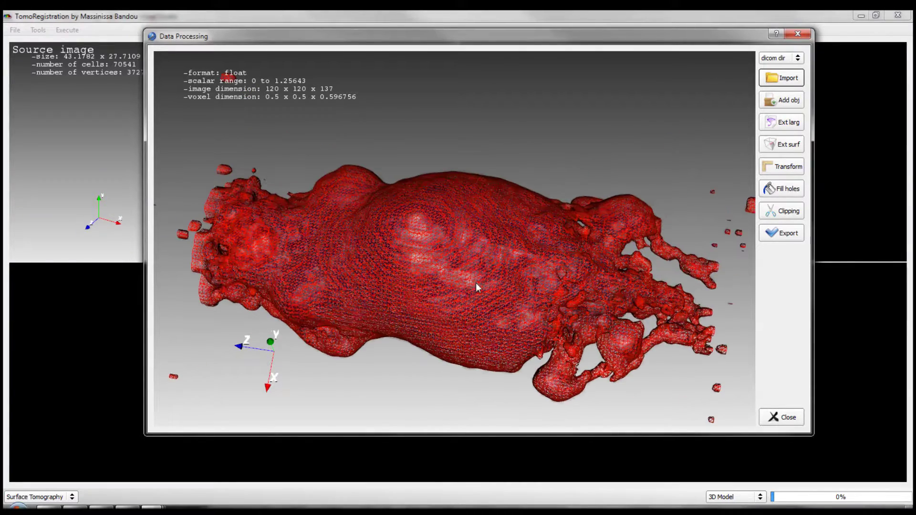
{"action": "left_click_drag", "start_coordinate": [506, 215], "coordinate": [538, 300]}
{"action": "scroll", "coordinate": [583, 260], "scroll_direction": "down", "scroll_amount": 5}
{"action": "left_click_drag", "start_coordinate": [582, 260], "coordinate": [563, 282]}
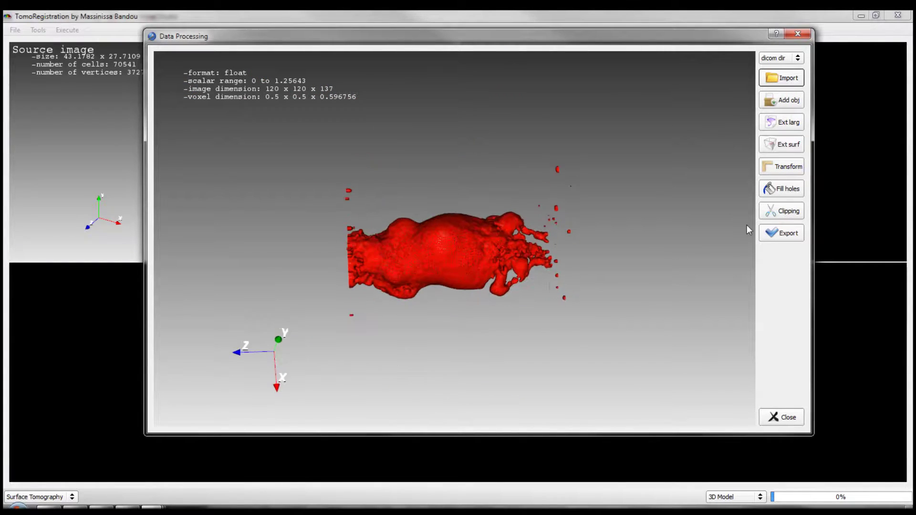
Export the processed DICOM data as target and close the Data Processing window.
{"action": "left_click", "coordinate": [785, 233]}
{"action": "left_click", "coordinate": [481, 266]}
{"action": "left_click", "coordinate": [777, 415]}
Inspect the imported target volume, make the source and target views taller, and switch the displayed data type to Obj profile.
{"action": "left_click_drag", "start_coordinate": [758, 153], "coordinate": [678, 226]}
{"action": "left_click_drag", "start_coordinate": [708, 242], "coordinate": [758, 168]}
{"action": "left_click_drag", "start_coordinate": [458, 260], "coordinate": [457, 393]}
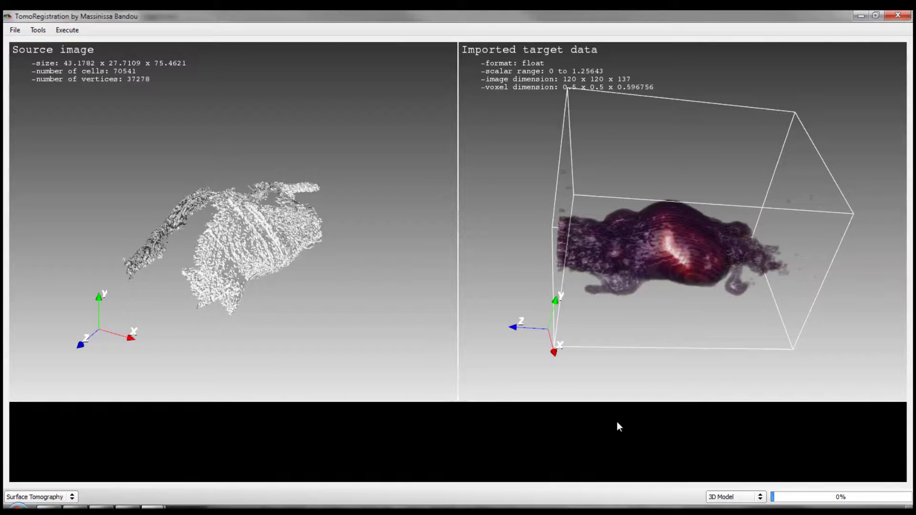
{"action": "left_click", "coordinate": [756, 497]}
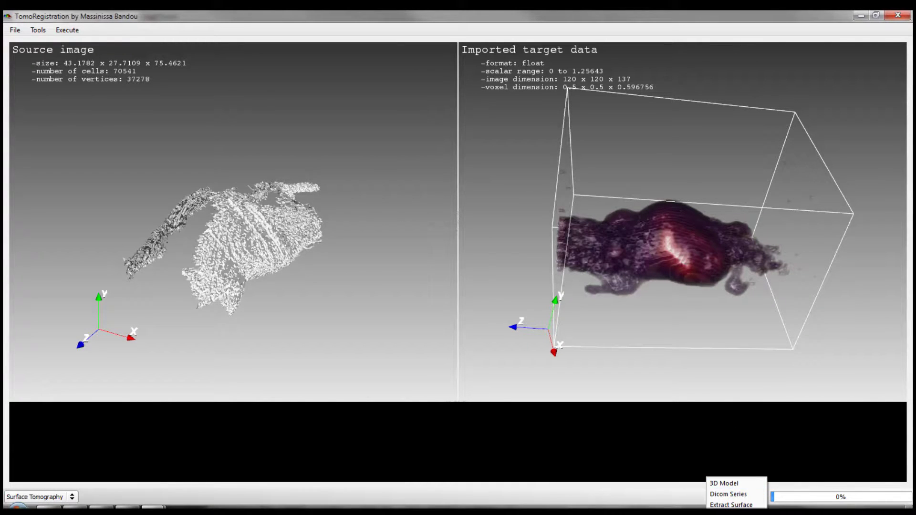
{"action": "key", "text": "Escape"}
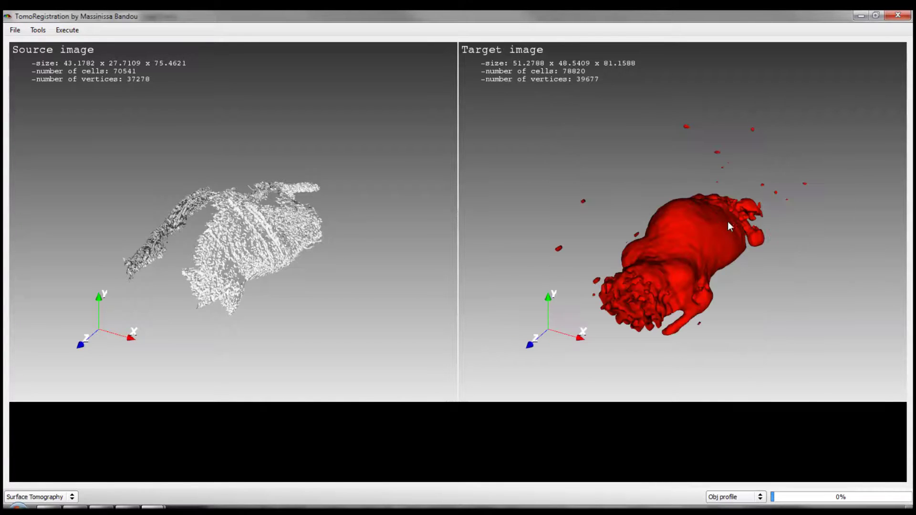
Orient the source and target surfaces to matching views along the Y axis to compare them.
{"action": "left_click_drag", "start_coordinate": [715, 210], "coordinate": [653, 345]}
{"action": "left_click_drag", "start_coordinate": [443, 188], "coordinate": [288, 301]}
{"action": "mouse_move", "coordinate": [648, 230]}
{"action": "left_mouse_down"}
{"action": "mouse_move", "coordinate": [613, 253]}
{"action": "mouse_move", "coordinate": [668, 227]}
{"action": "mouse_move", "coordinate": [645, 231]}
{"action": "left_mouse_up"}
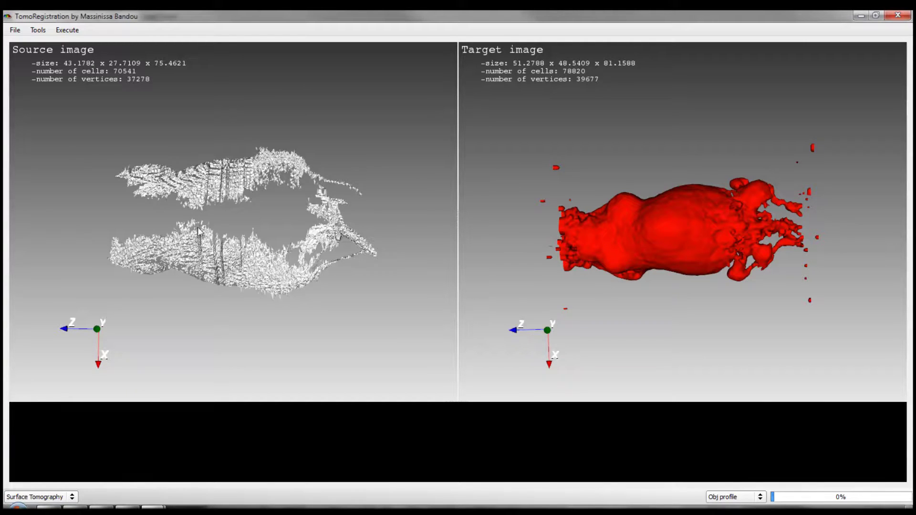
{"action": "left_click_drag", "start_coordinate": [204, 233], "coordinate": [204, 230]}
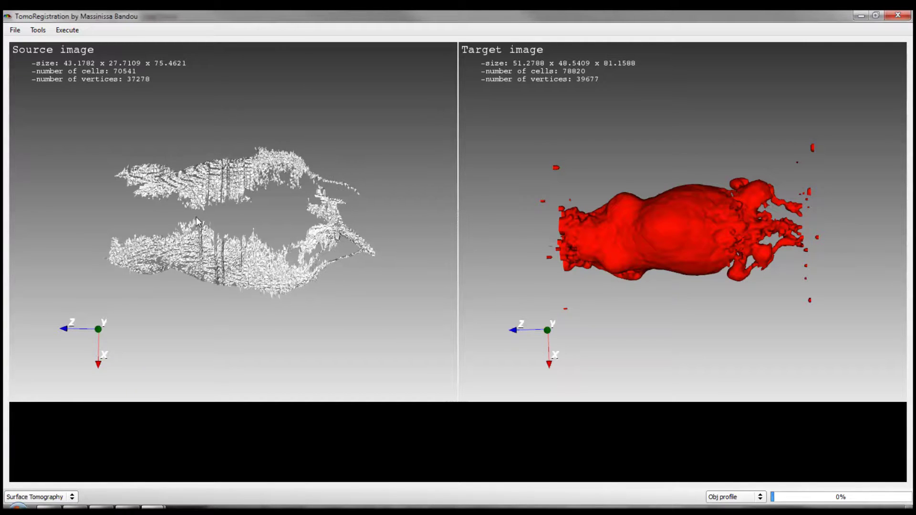
Place the first matching landmark pair at the highest point of the back on the source and target surfaces.
{"action": "left_click_drag", "start_coordinate": [196, 216], "coordinate": [245, 130]}
{"action": "left_click_drag", "start_coordinate": [688, 273], "coordinate": [704, 153]}
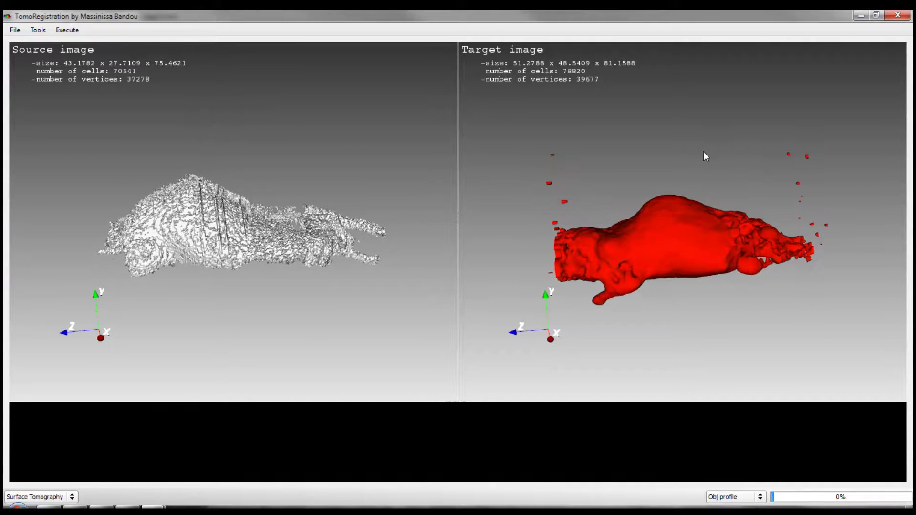
{"action": "left_click_drag", "start_coordinate": [206, 181], "coordinate": [215, 310]}
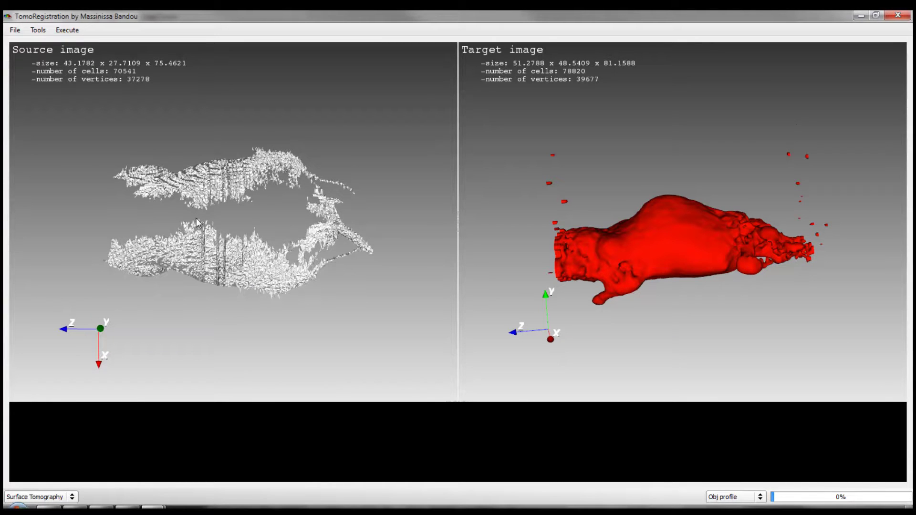
{"action": "key", "text": "p"}
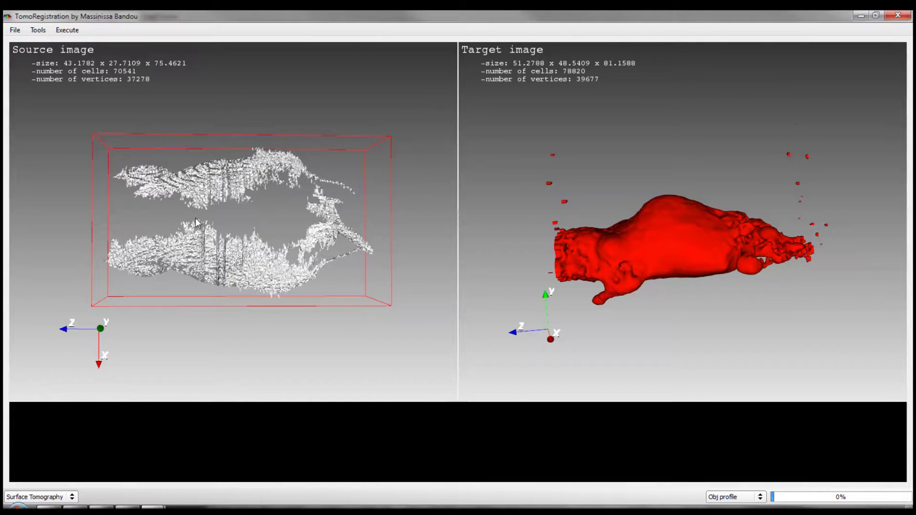
{"action": "left_click", "coordinate": [198, 217]}
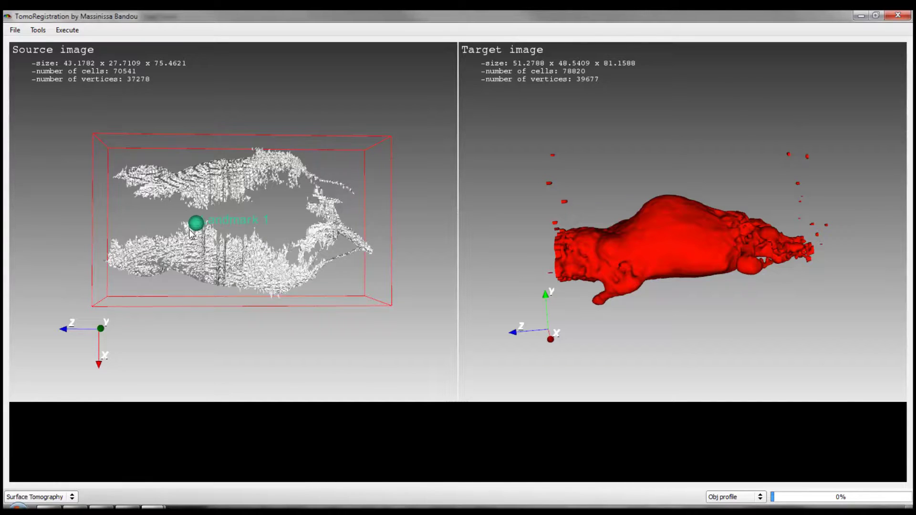
{"action": "left_click_drag", "start_coordinate": [199, 216], "coordinate": [394, 239]}
{"action": "left_click_drag", "start_coordinate": [687, 270], "coordinate": [682, 229]}
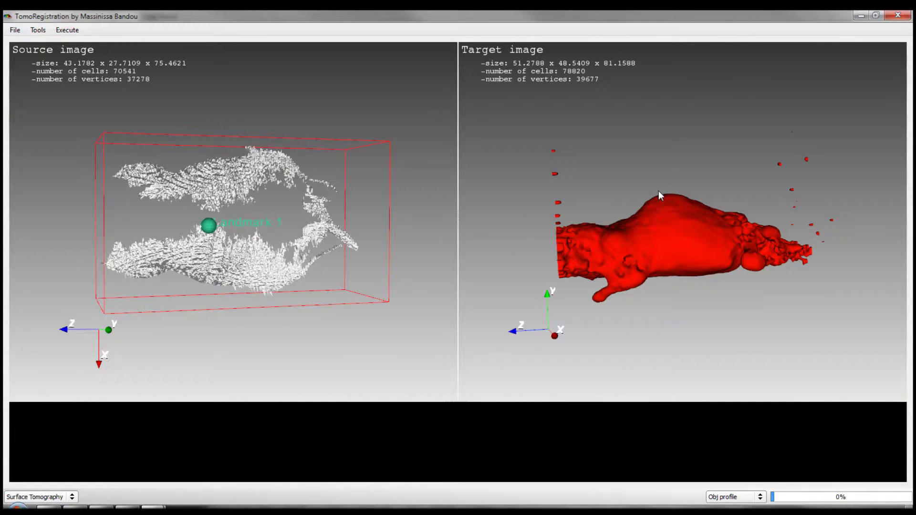
{"action": "key", "text": "p"}
{"action": "left_click_drag", "start_coordinate": [658, 193], "coordinate": [667, 267]}
Place the second matching landmark pair on the front flank near the head of the source and target surfaces.
{"action": "left_click_drag", "start_coordinate": [286, 163], "coordinate": [278, 202]}
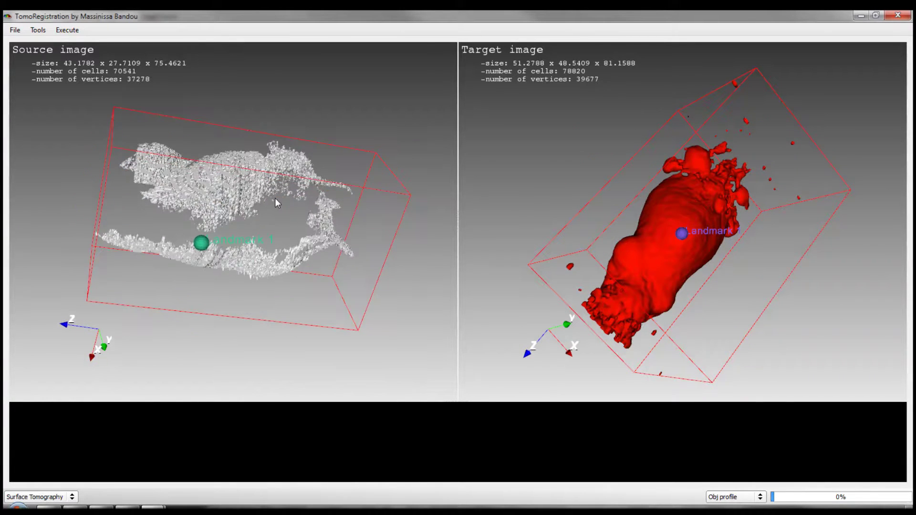
{"action": "left_click", "coordinate": [157, 142]}
{"action": "left_click_drag", "start_coordinate": [663, 295], "coordinate": [616, 260]}
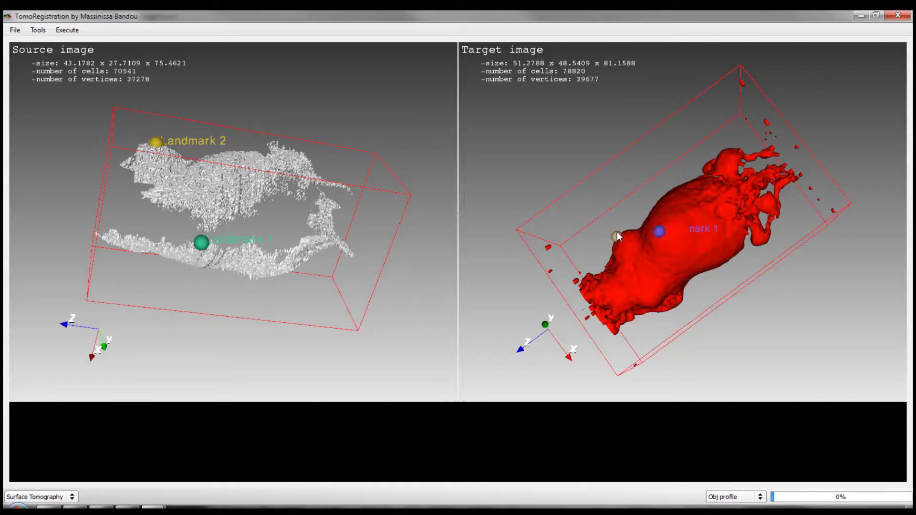
Place the third matching landmark pair at the hind leg on the opposite flank of the source and target surfaces.
{"action": "left_click_drag", "start_coordinate": [210, 214], "coordinate": [297, 157]}
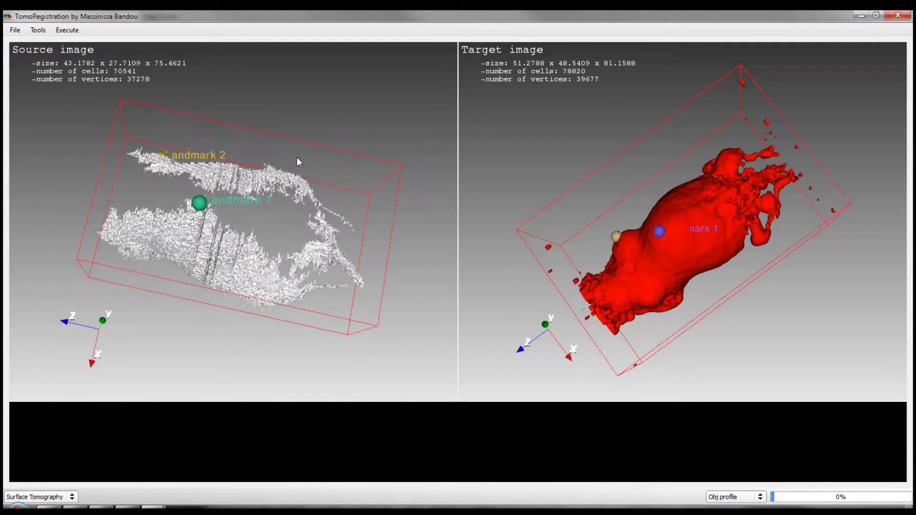
{"action": "left_click", "coordinate": [263, 305]}
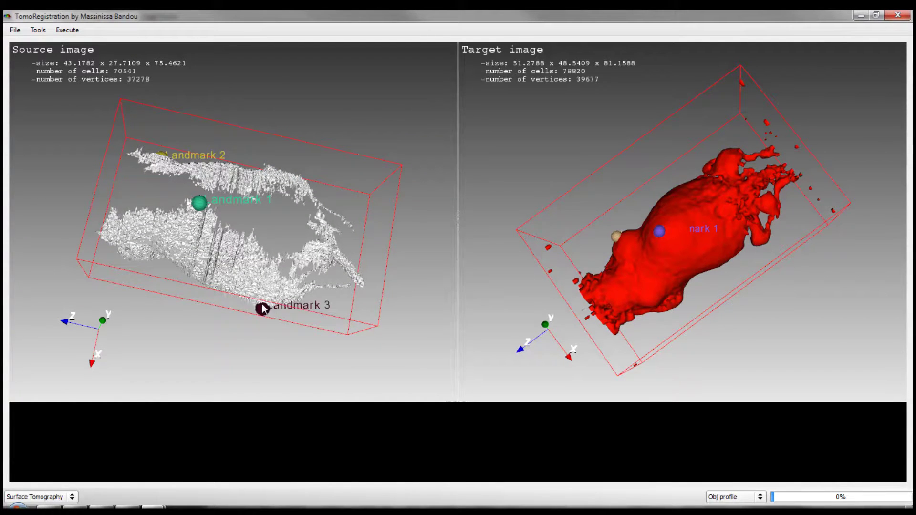
{"action": "left_click", "coordinate": [766, 239]}
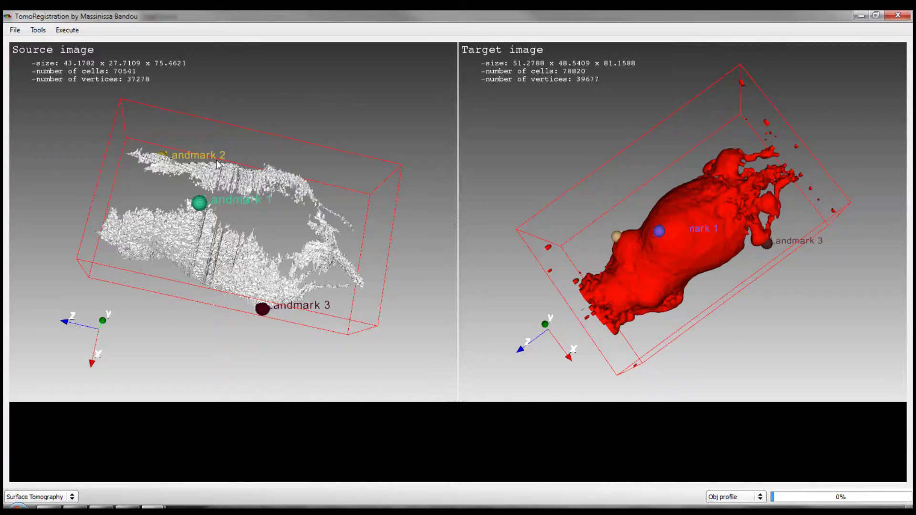
Reduce the height of the source and target views and inspect the three landmark pairs from matching angles.
{"action": "left_click_drag", "start_coordinate": [456, 402], "coordinate": [426, 118]}
{"action": "left_click_drag", "start_coordinate": [499, 118], "coordinate": [677, 170]}
{"action": "left_click_drag", "start_coordinate": [218, 132], "coordinate": [296, 172]}
{"action": "scroll", "coordinate": [301, 79], "scroll_direction": "up", "scroll_amount": 5}
{"action": "left_click_drag", "start_coordinate": [301, 78], "coordinate": [266, 174]}
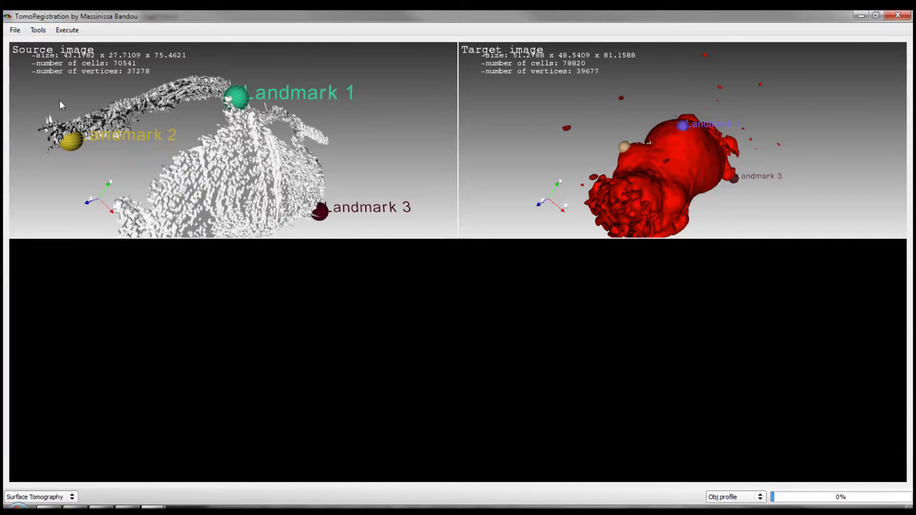
Choose Landmarks + ICP as the surface registration method in the settings.
{"action": "left_click", "coordinate": [39, 30]}
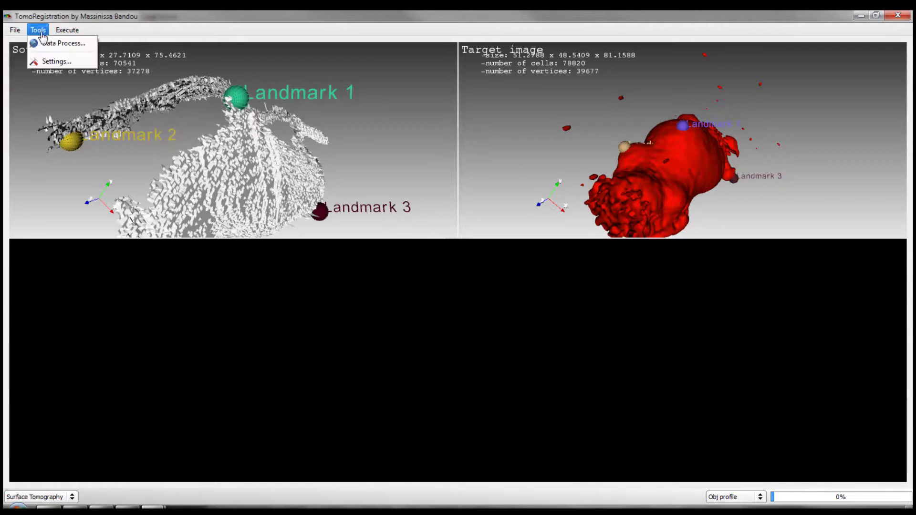
{"action": "left_click", "coordinate": [56, 61]}
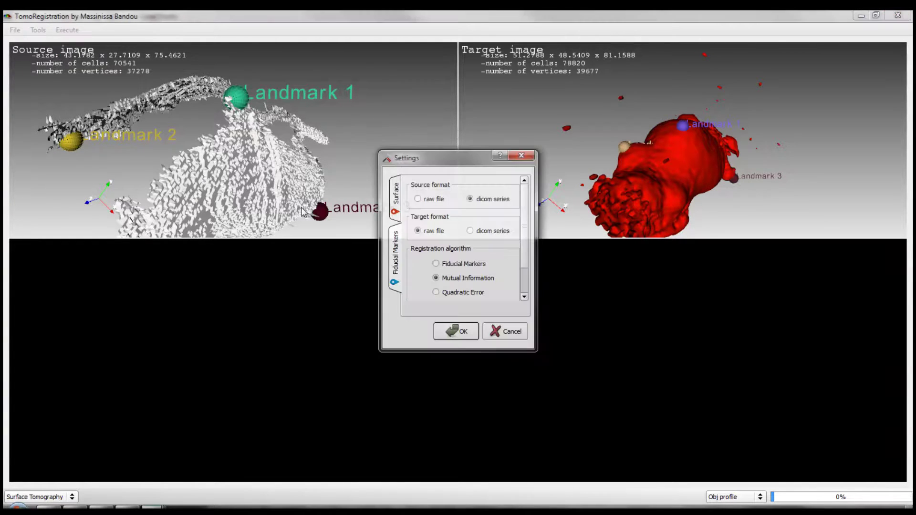
{"action": "left_click", "coordinate": [396, 200]}
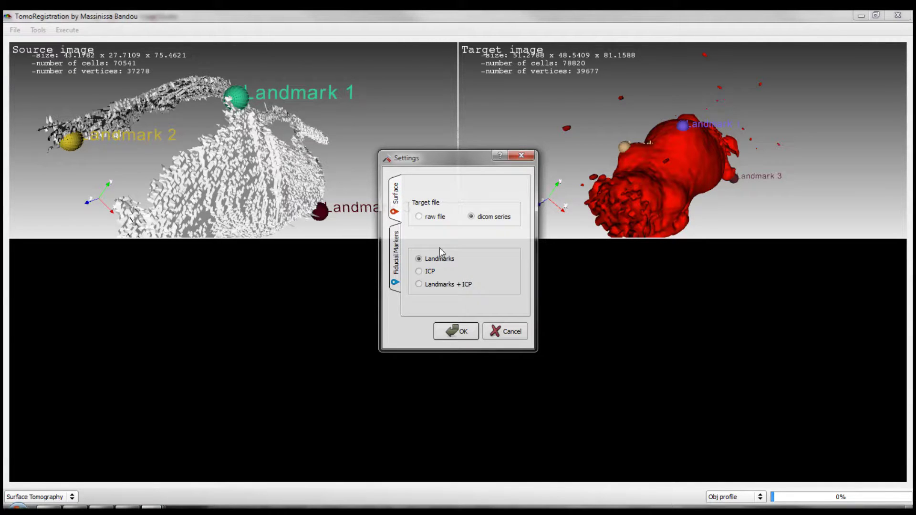
{"action": "left_click", "coordinate": [419, 271]}
{"action": "left_click", "coordinate": [431, 249]}
Set the number of ICP iterations to 15, keep the rigid transformation, and apply the registration settings.
{"action": "left_click_drag", "start_coordinate": [435, 289], "coordinate": [404, 283]}
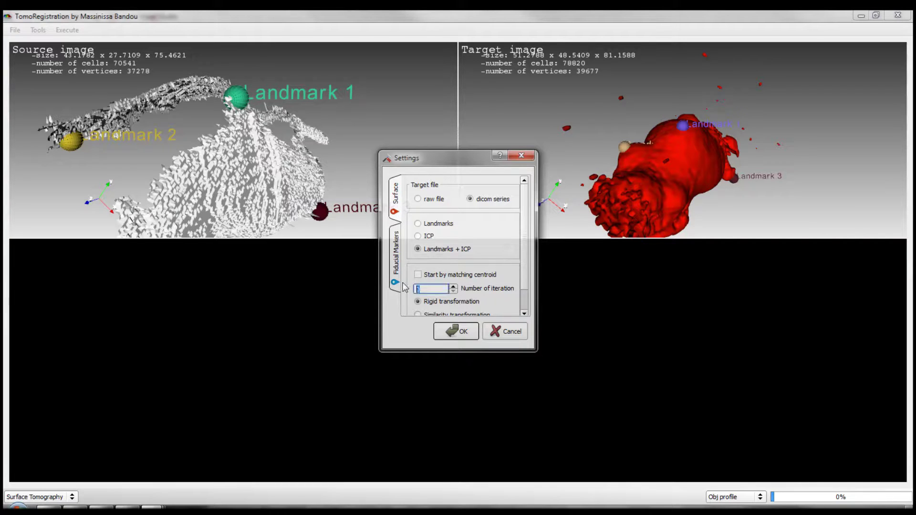
{"action": "type", "text": "15"}
{"action": "scroll", "coordinate": [525, 260], "scroll_direction": "down", "scroll_amount": 1}
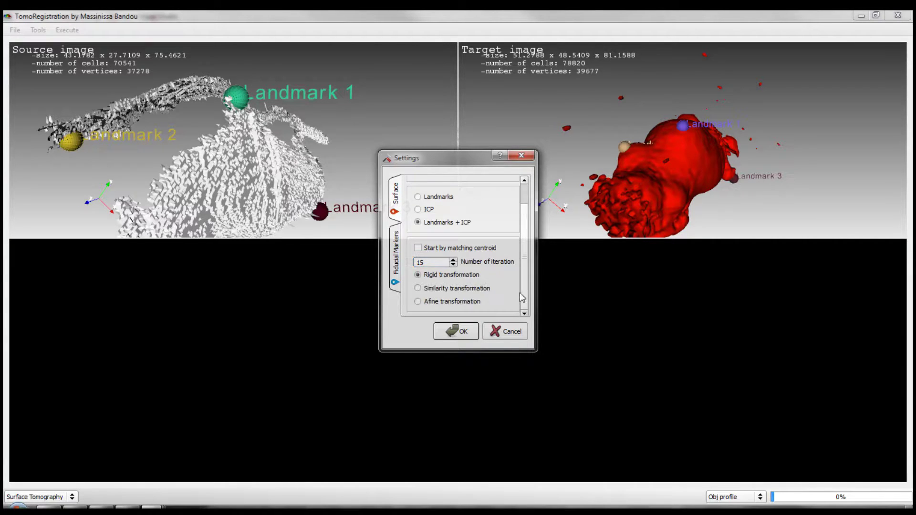
{"action": "left_click", "coordinate": [446, 289]}
{"action": "left_click", "coordinate": [441, 303]}
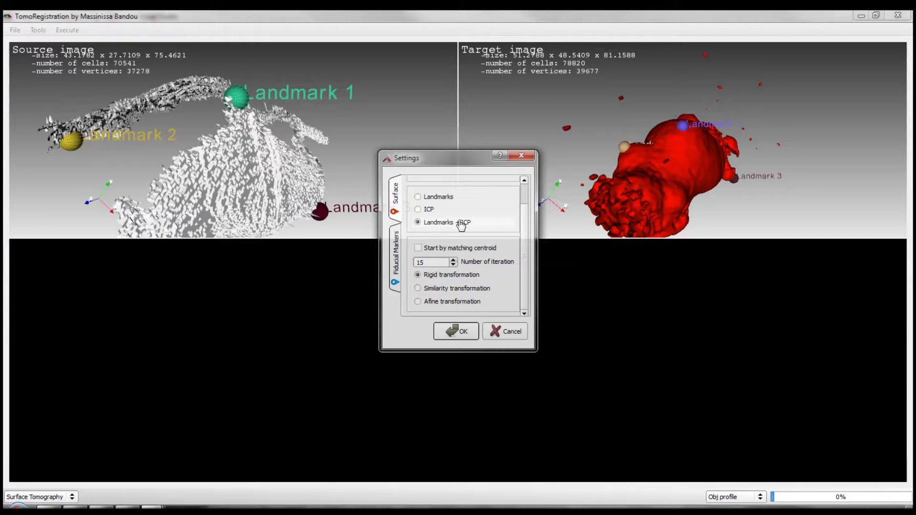
{"action": "left_click", "coordinate": [453, 332]}
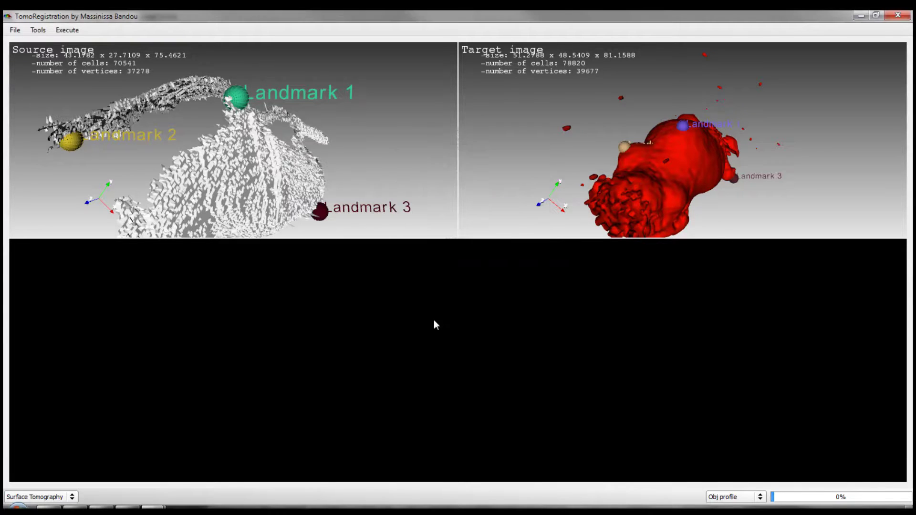
Run the Landmarks + ICP registration and enlarge the result view to fill the workspace.
{"action": "left_click", "coordinate": [67, 30]}
{"action": "left_click", "coordinate": [72, 62]}
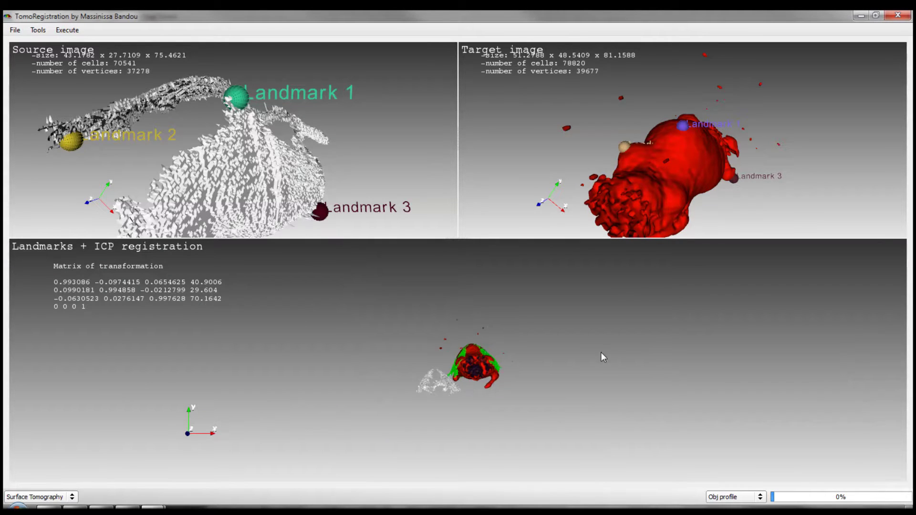
{"action": "left_click_drag", "start_coordinate": [603, 357], "coordinate": [478, 36]}
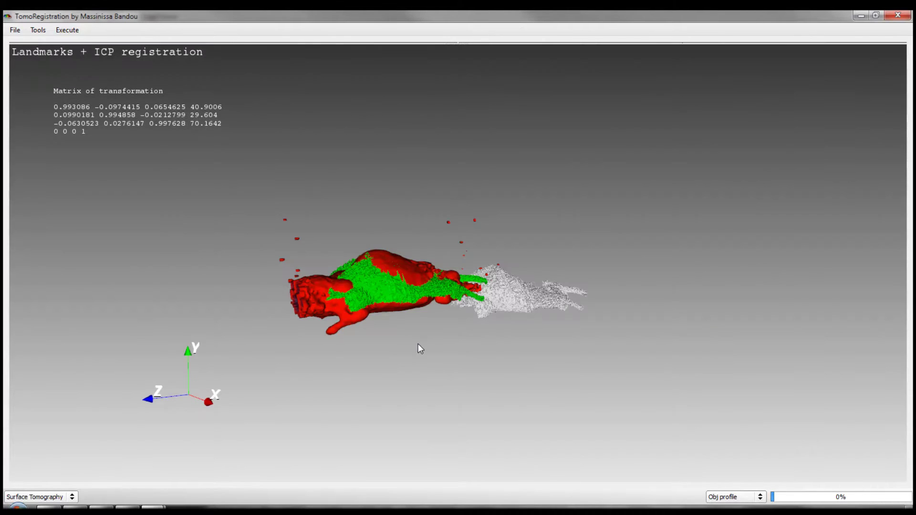
Examine how the registered source surface overlays the target from several angles and up close.
{"action": "left_click_drag", "start_coordinate": [430, 347], "coordinate": [519, 304]}
{"action": "scroll", "coordinate": [515, 217], "scroll_direction": "up", "scroll_amount": 5}
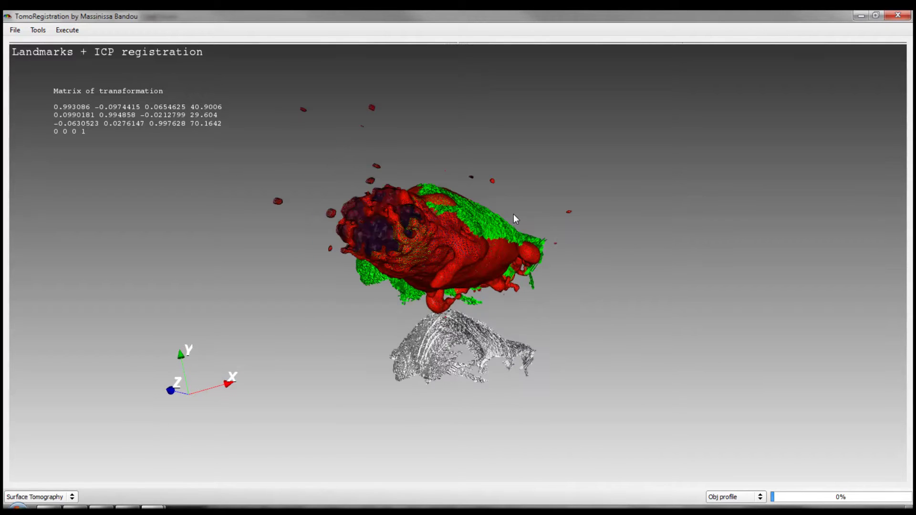
{"action": "left_click_drag", "start_coordinate": [429, 259], "coordinate": [463, 337]}
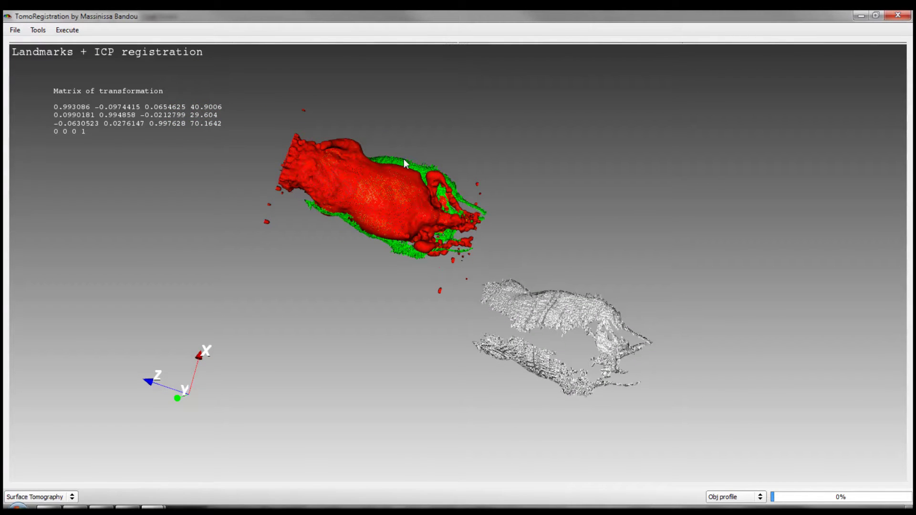
{"action": "left_click_drag", "start_coordinate": [342, 182], "coordinate": [579, 311]}
{"action": "scroll", "coordinate": [579, 311], "scroll_direction": "up", "scroll_amount": 5}
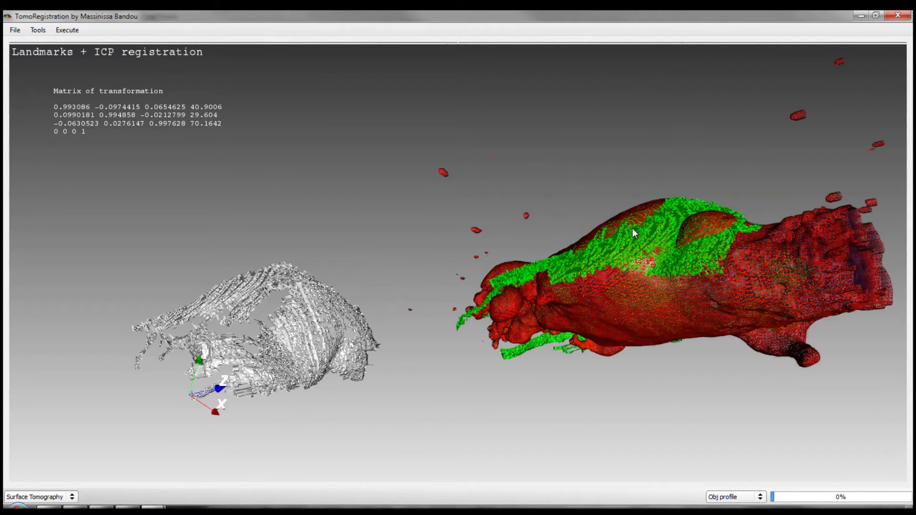
{"action": "left_click_drag", "start_coordinate": [759, 299], "coordinate": [468, 382]}
{"action": "scroll", "coordinate": [470, 387], "scroll_direction": "down", "scroll_amount": 2}
{"action": "left_click_drag", "start_coordinate": [550, 305], "coordinate": [525, 381]}
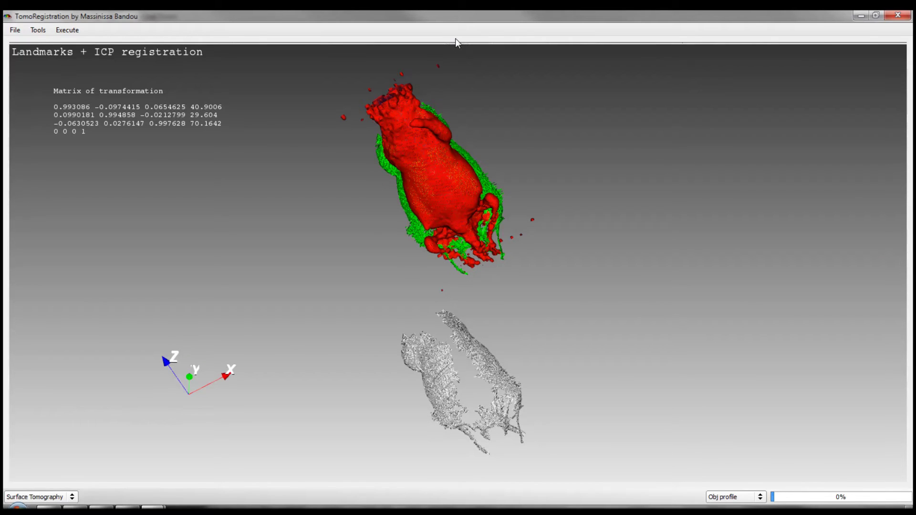
Bring back the source and target views above the registration result and show the target as Dicom Series.
{"action": "left_click_drag", "start_coordinate": [455, 38], "coordinate": [640, 312]}
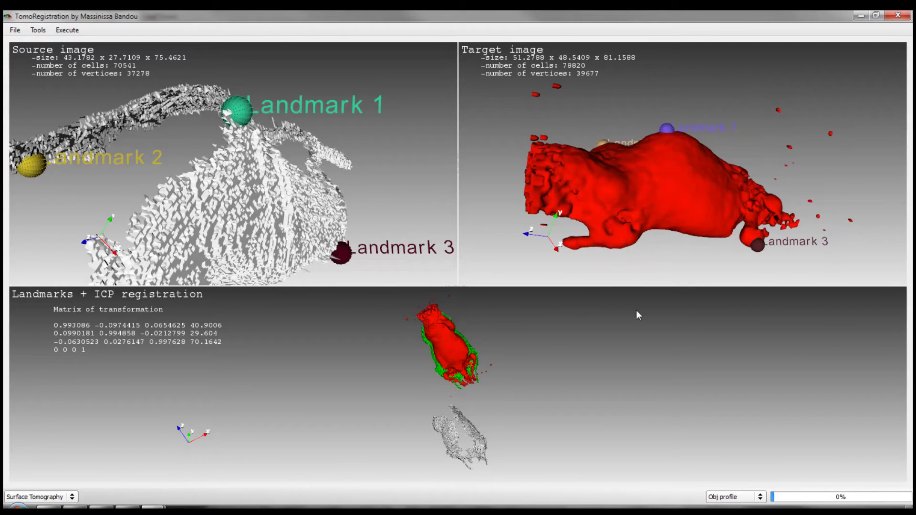
{"action": "left_click", "coordinate": [739, 499]}
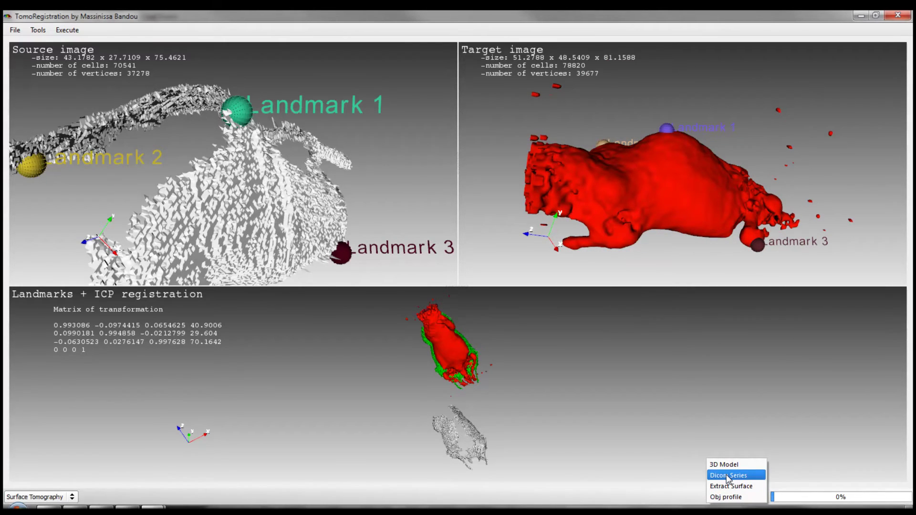
{"action": "left_click", "coordinate": [725, 482]}
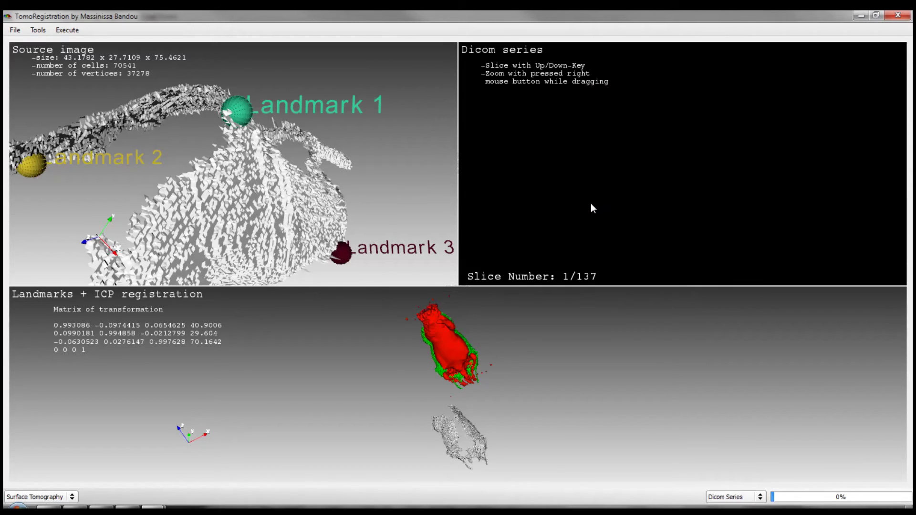
Browse the target's DICOM slices forward to about slice 60, back a few, and on to slice 126.
{"action": "key", "text": "Up"}
{"action": "key", "text": "Up"}
{"action": "key", "text": "Up"}
{"action": "key", "text": "Up"}
{"action": "key", "text": "Up"}
{"action": "key", "text": "Up"}
{"action": "key", "text": "Up"}
{"action": "key", "text": "Up"}
{"action": "key", "text": "Up"}
{"action": "key", "text": "Up"}
{"action": "key", "text": "Up"}
{"action": "key", "text": "Up"}
{"action": "key", "text": "Up"}
{"action": "key", "text": "Up"}
{"action": "key", "text": "Up"}
{"action": "key", "text": "Up"}
{"action": "key", "text": "Up"}
{"action": "key", "text": "Up"}
{"action": "key", "text": "Up"}
{"action": "key", "text": "Up"}
{"action": "key", "text": "Up"}
{"action": "key", "text": "Up"}
{"action": "key", "text": "Up"}
{"action": "key", "text": "Up"}
{"action": "key", "text": "Up"}
{"action": "key", "text": "Up"}
{"action": "key", "text": "Up"}
{"action": "key", "text": "Up"}
{"action": "key", "text": "Up"}
{"action": "key", "text": "Up"}
{"action": "key", "text": "Up"}
{"action": "key", "text": "Up"}
{"action": "key", "text": "Up"}
{"action": "key", "text": "Up"}
{"action": "key", "text": "Up"}
{"action": "key", "text": "Up"}
{"action": "key", "text": "Up"}
{"action": "key", "text": "Up"}
{"action": "key", "text": "Up"}
{"action": "key", "text": "Up"}
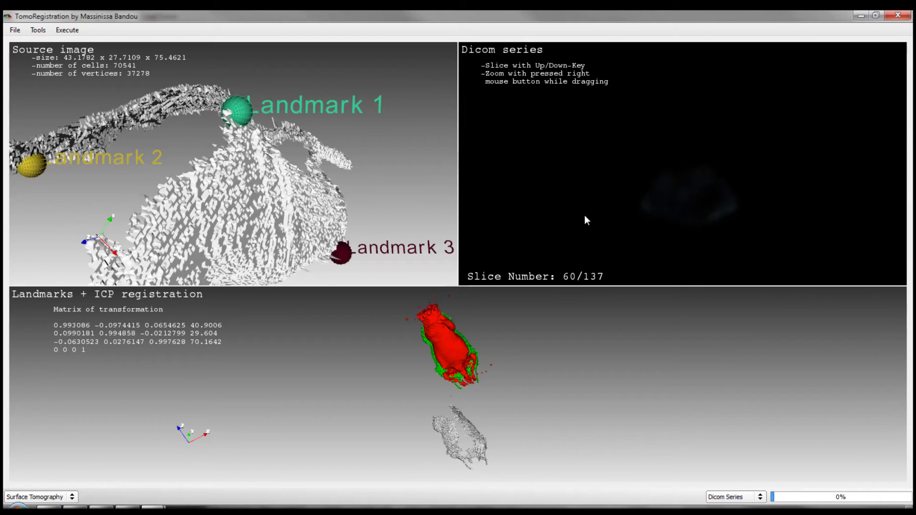
{"action": "key", "text": "Down"}
{"action": "key", "text": "Down"}
{"action": "key", "text": "Down"}
{"action": "key", "text": "Down"}
{"action": "key", "text": "Down"}
{"action": "key", "text": "Down"}
{"action": "key", "text": "Down"}
{"action": "key", "text": "Down"}
{"action": "key", "text": "Down"}
{"action": "key", "text": "Down"}
{"action": "key", "text": "Down"}
{"action": "key", "text": "Down"}
{"action": "key", "text": "Down"}
{"action": "key", "text": "Down"}
{"action": "key", "text": "Up"}
{"action": "key", "text": "Up"}
{"action": "key", "text": "Up"}
{"action": "key", "text": "Up"}
{"action": "key", "text": "Up"}
{"action": "key", "text": "Up"}
{"action": "key", "text": "Up"}
{"action": "key", "text": "Up"}
{"action": "key", "text": "Up"}
{"action": "key", "text": "Up"}
{"action": "key", "text": "Up"}
{"action": "key", "text": "Up"}
{"action": "key", "text": "Up"}
{"action": "key", "text": "Up"}
{"action": "key", "text": "Up"}
{"action": "key", "text": "Up"}
{"action": "key", "text": "Up"}
{"action": "key", "text": "Up"}
{"action": "key", "text": "Up"}
{"action": "key", "text": "Up"}
{"action": "key", "text": "Up"}
{"action": "key", "text": "Up"}
{"action": "key", "text": "Up"}
{"action": "key", "text": "Up"}
{"action": "key", "text": "Up"}
{"action": "key", "text": "Up"}
{"action": "key", "text": "Up"}
{"action": "key", "text": "Up"}
{"action": "key", "text": "Up"}
{"action": "key", "text": "Up"}
{"action": "key", "text": "Up"}
{"action": "key", "text": "Up"}
{"action": "key", "text": "Up"}
{"action": "key", "text": "Up"}
{"action": "key", "text": "Up"}
{"action": "key", "text": "Up"}
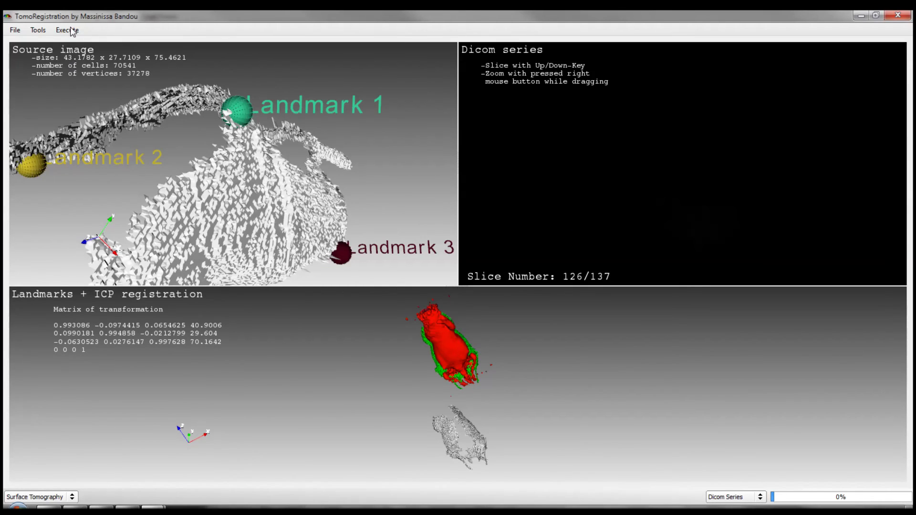
{"action": "left_click", "coordinate": [14, 30]}
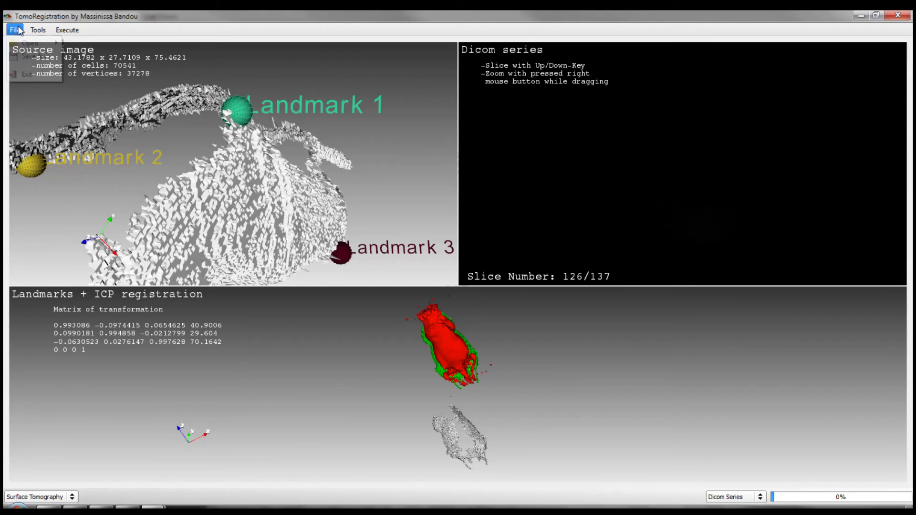
{"action": "left_click", "coordinate": [25, 75]}
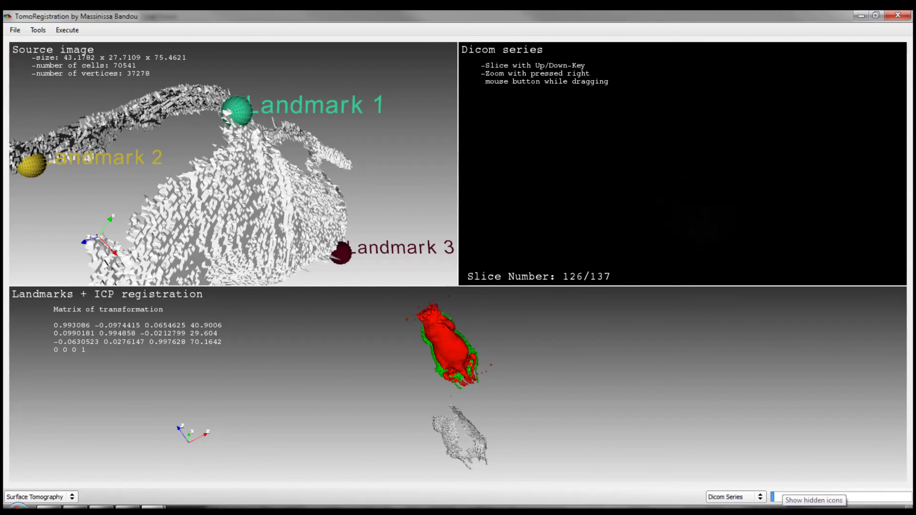
{"action": "left_click", "coordinate": [781, 510]}
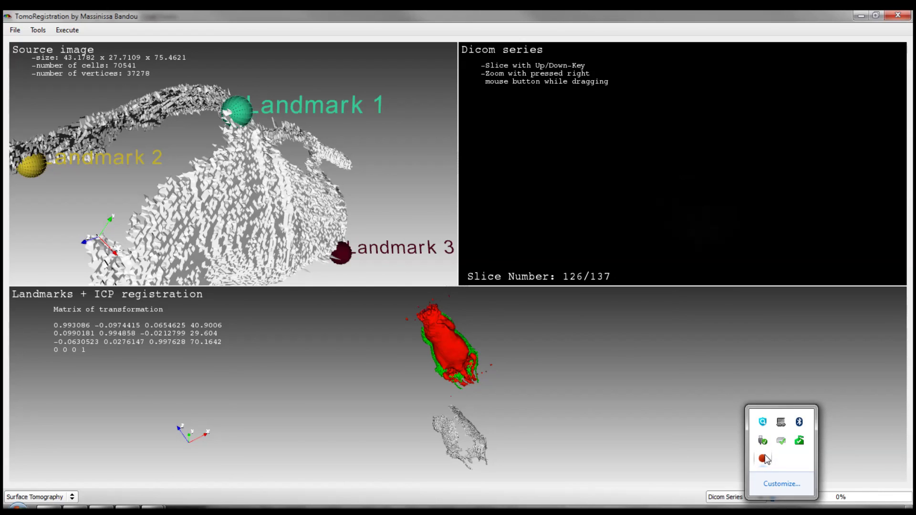